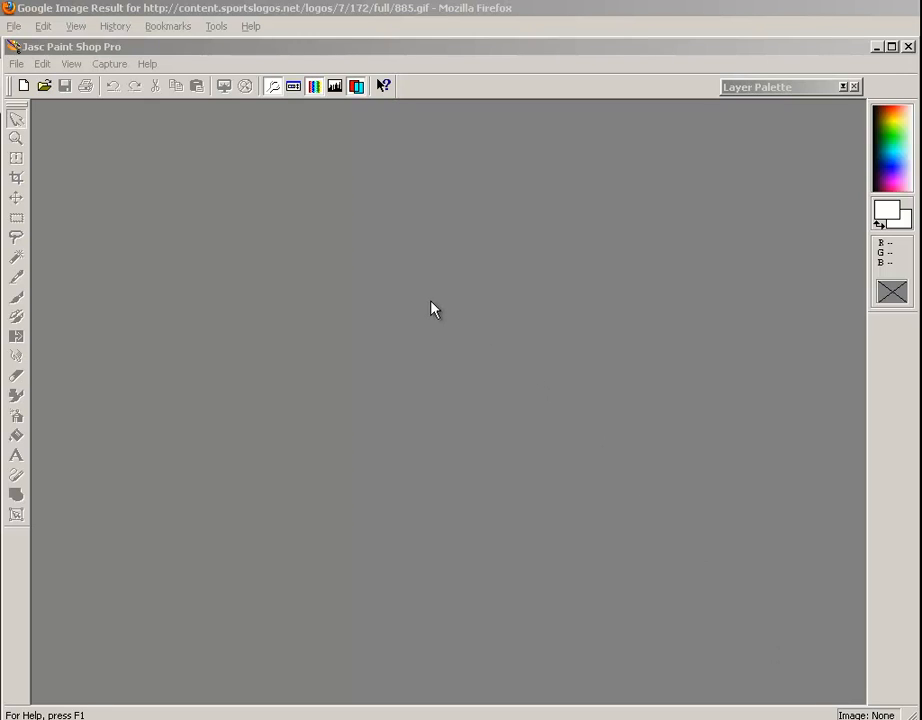
View the Minnesota Vikings logo page in Firefox, and open the vikig image from the Desktop in Paint Shop Pro
{"action": "left_click", "coordinate": [510, 16]}
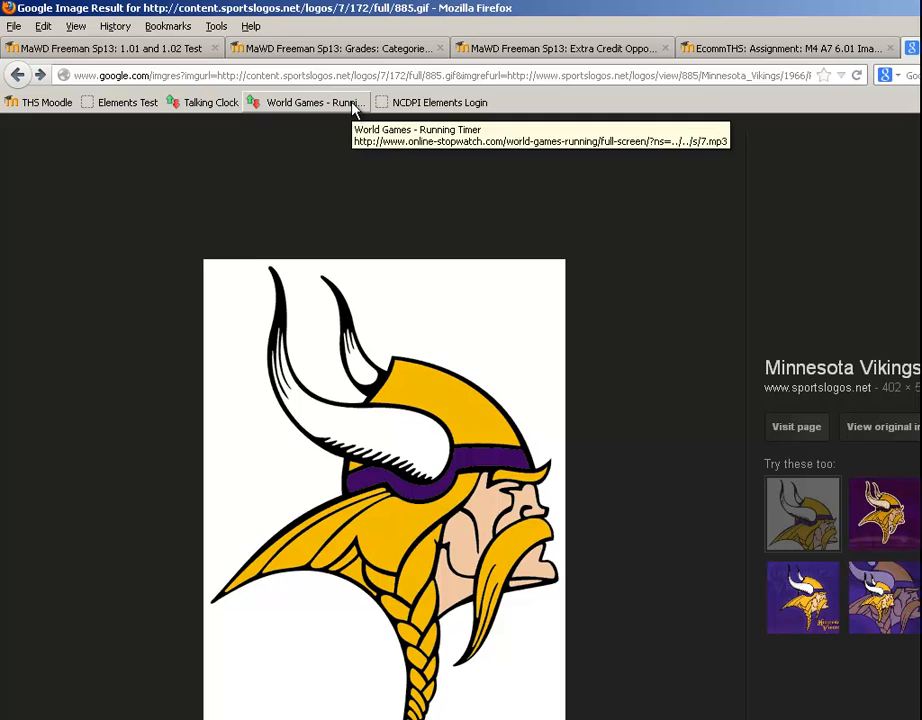
{"action": "left_click", "coordinate": [272, 718]}
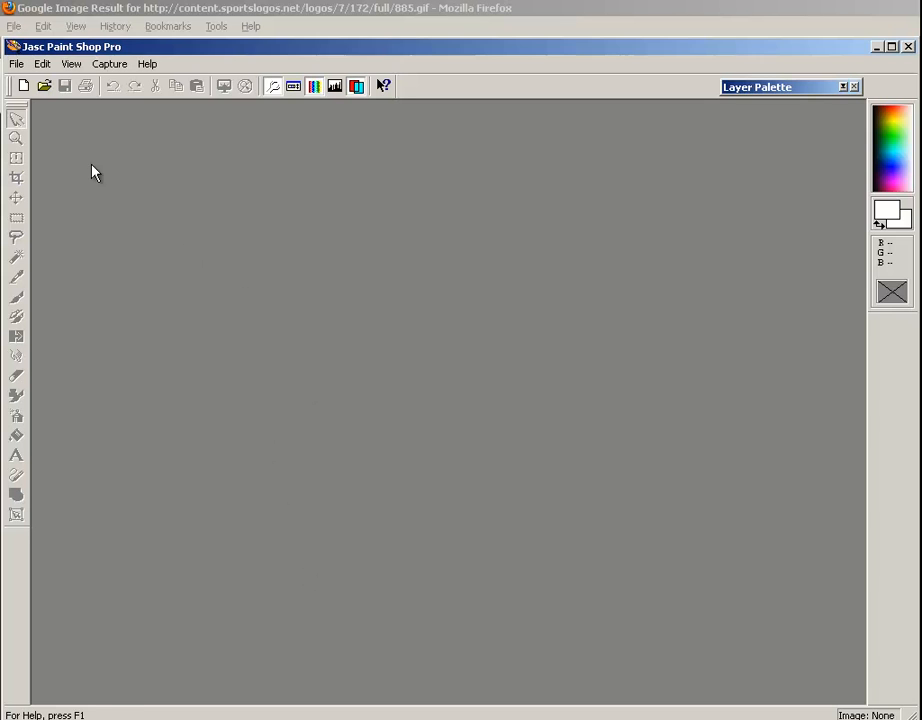
{"action": "left_click", "coordinate": [43, 86]}
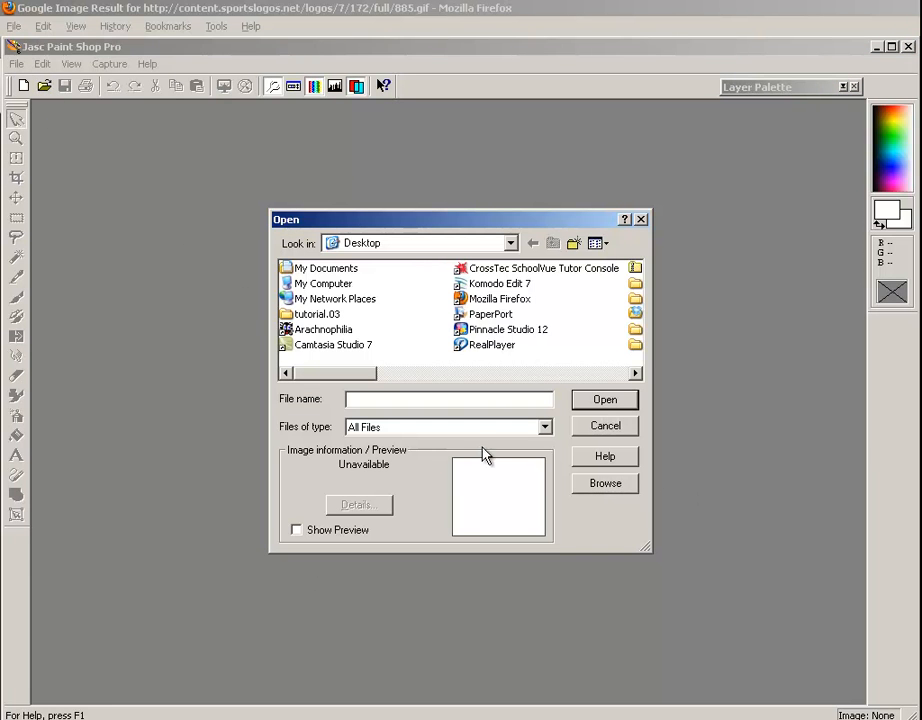
{"action": "left_click_drag", "start_coordinate": [358, 373], "coordinate": [560, 375]}
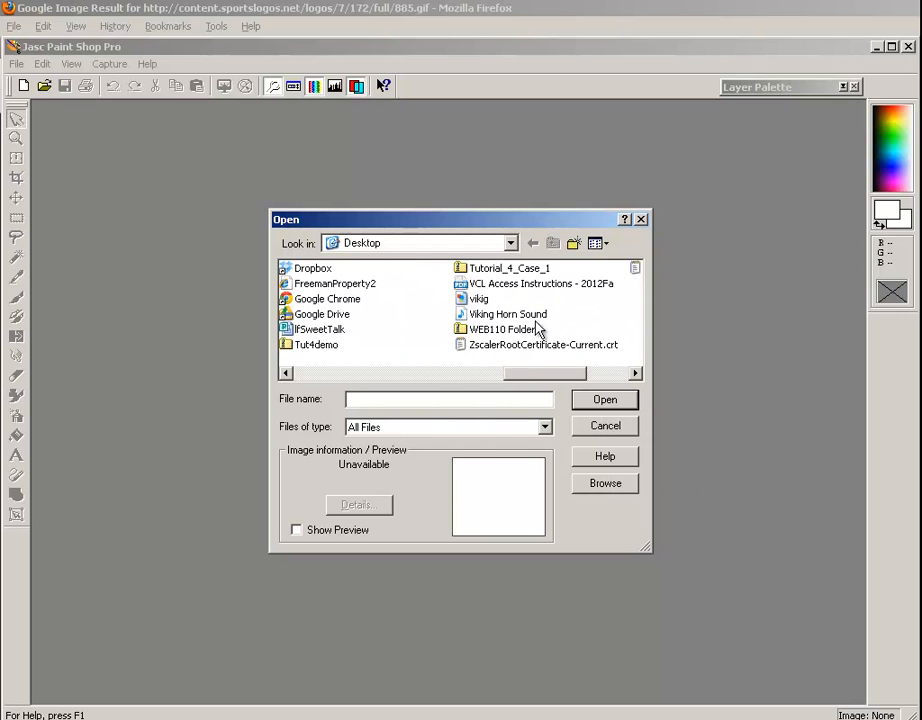
{"action": "left_click", "coordinate": [463, 299]}
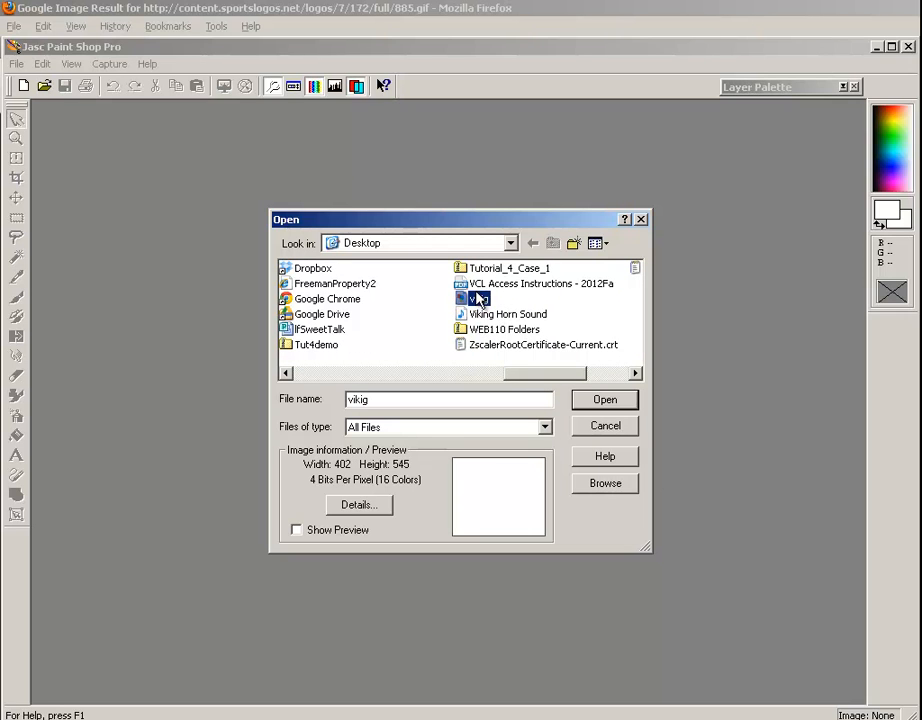
{"action": "left_click", "coordinate": [604, 400]}
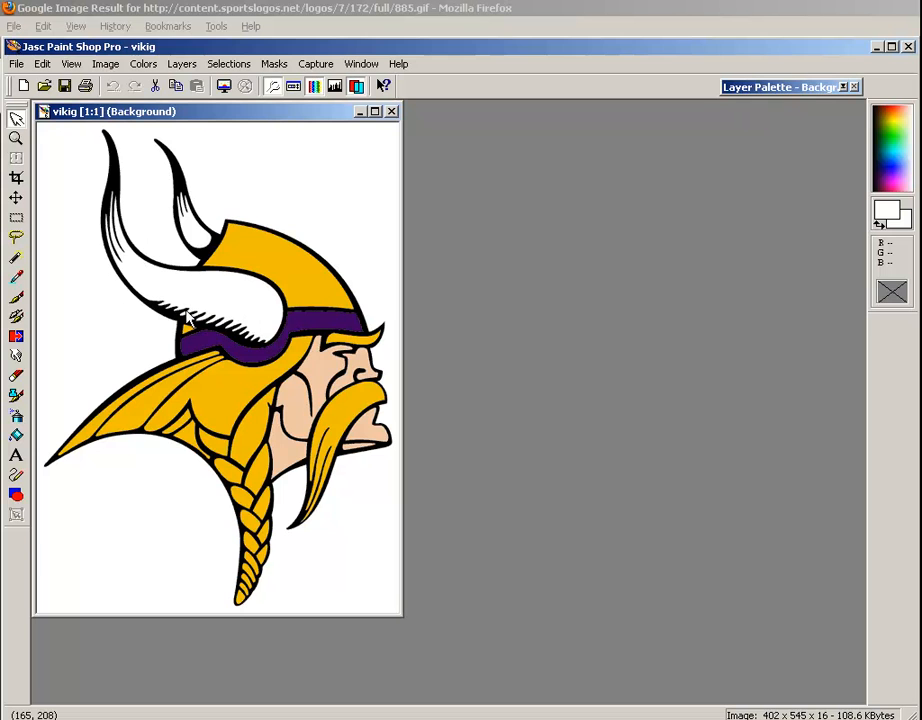
Examine the logo at several magnifications to see how its outlines look enlarged and reduced, ending at 1:1
{"action": "scroll", "coordinate": [188, 318], "scroll_direction": "up", "scroll_amount": 4}
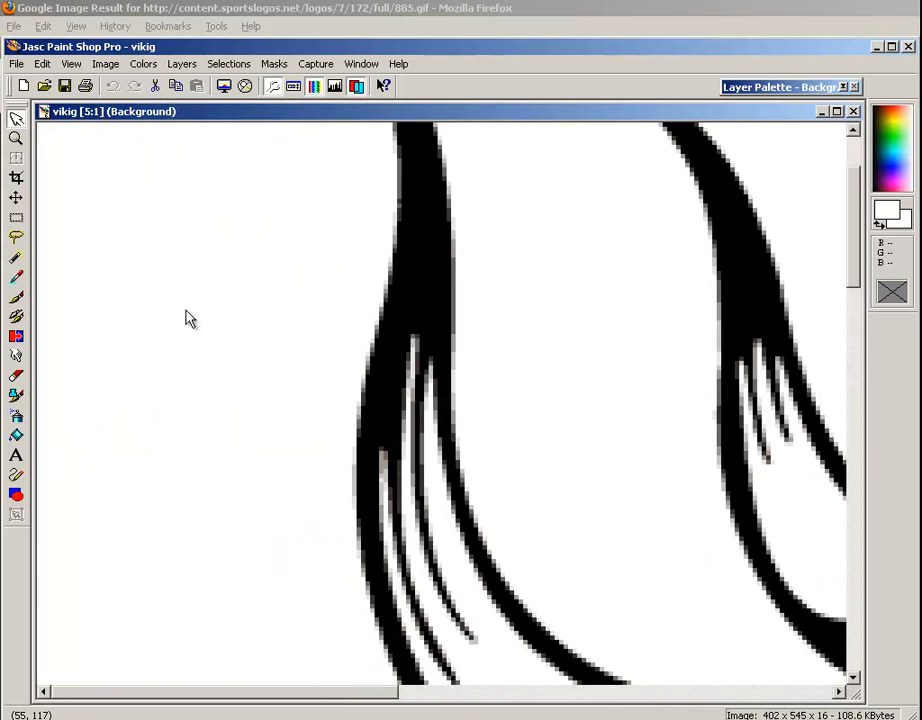
{"action": "scroll", "coordinate": [188, 318], "scroll_direction": "down", "scroll_amount": 5}
{"action": "scroll", "coordinate": [188, 318], "scroll_direction": "up", "scroll_amount": 1}
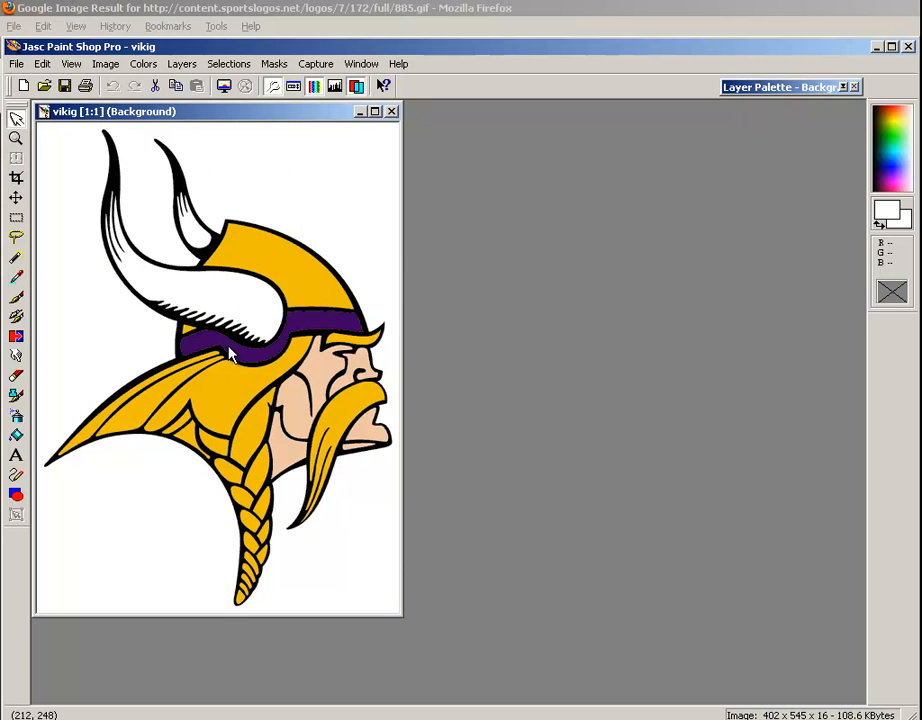
{"action": "scroll", "coordinate": [229, 348], "scroll_direction": "up", "scroll_amount": 1}
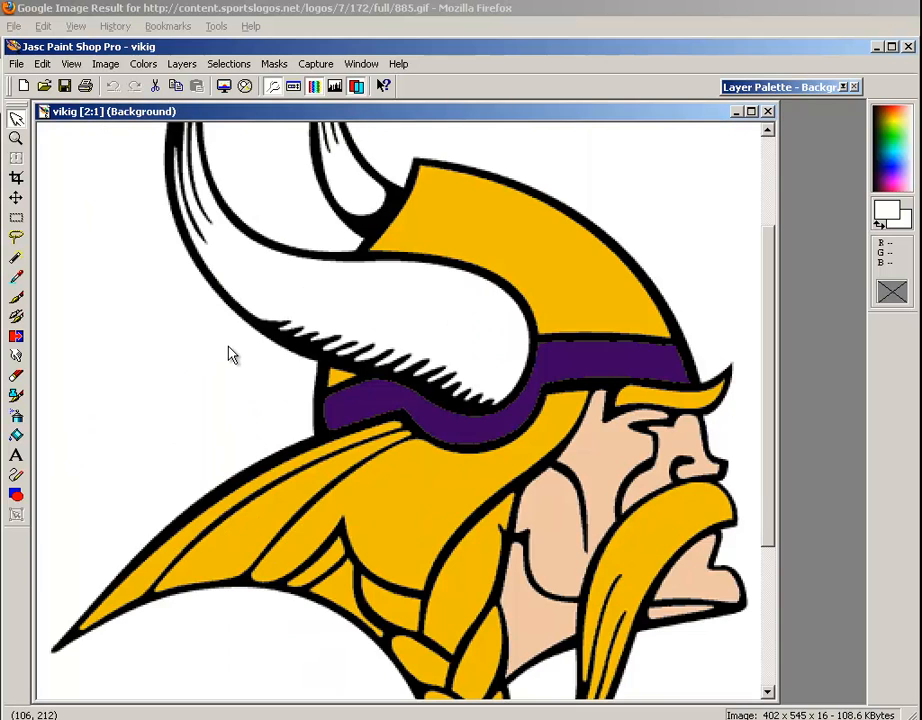
{"action": "scroll", "coordinate": [229, 348], "scroll_direction": "down", "scroll_amount": 2}
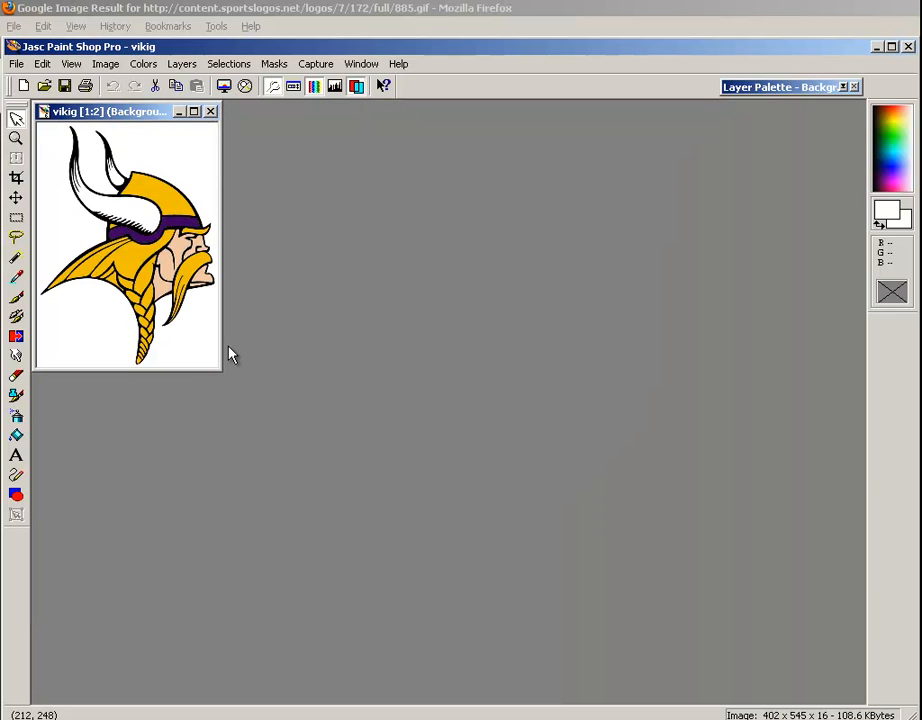
{"action": "scroll", "coordinate": [229, 348], "scroll_direction": "up", "scroll_amount": 1}
{"action": "scroll", "coordinate": [229, 352], "scroll_direction": "up", "scroll_amount": 1}
{"action": "scroll", "coordinate": [228, 352], "scroll_direction": "down", "scroll_amount": 1}
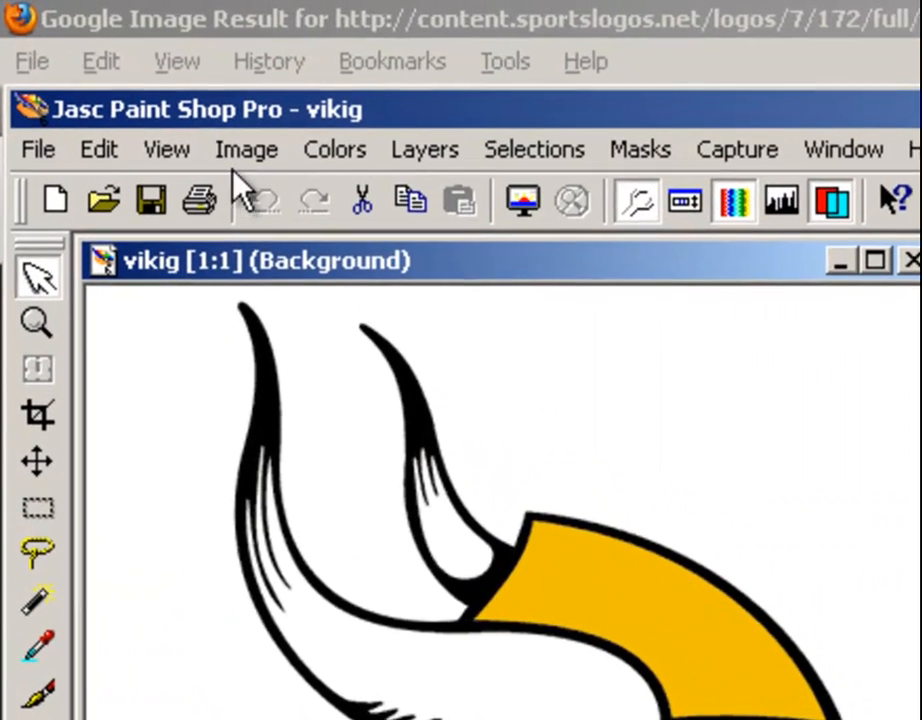
Resize the logo to 50 percent of its original size with the aspect ratio maintained and all layers resized
{"action": "left_click", "coordinate": [106, 64]}
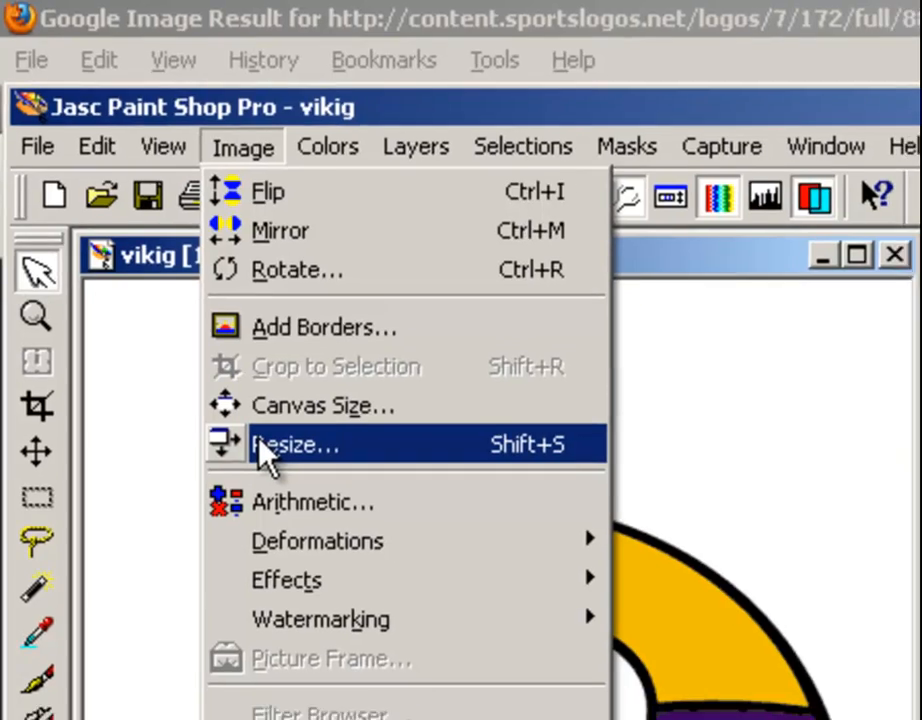
{"action": "left_click", "coordinate": [262, 444]}
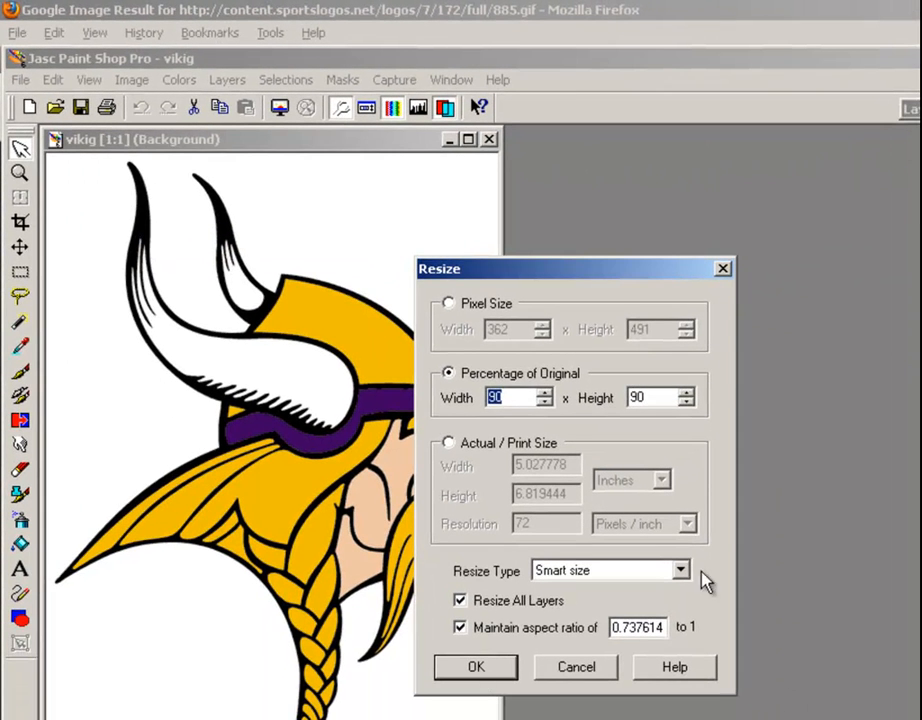
{"action": "left_click", "coordinate": [478, 303]}
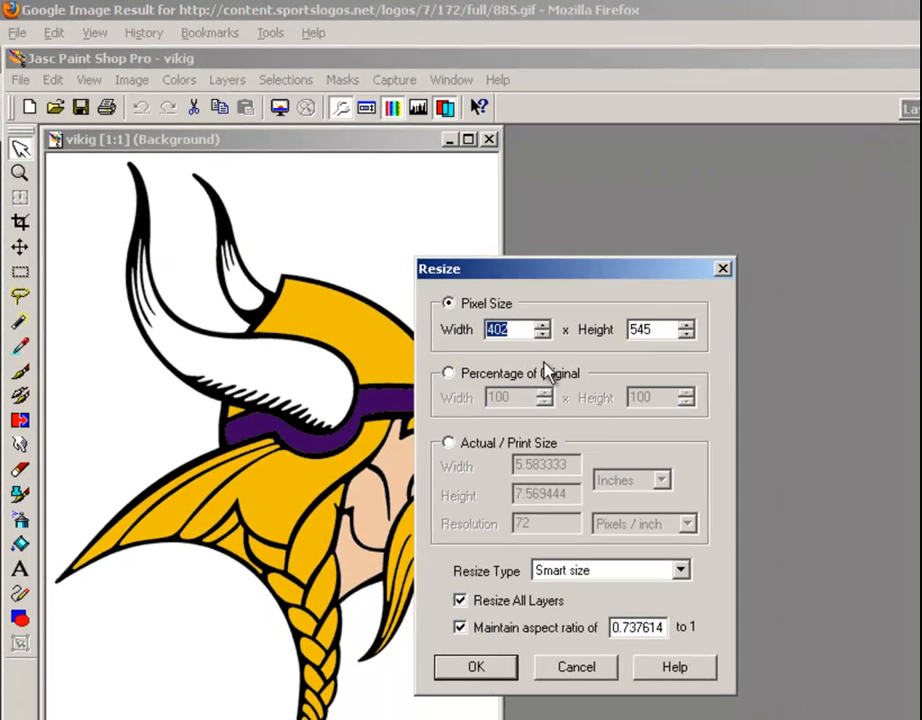
{"action": "left_click", "coordinate": [470, 376]}
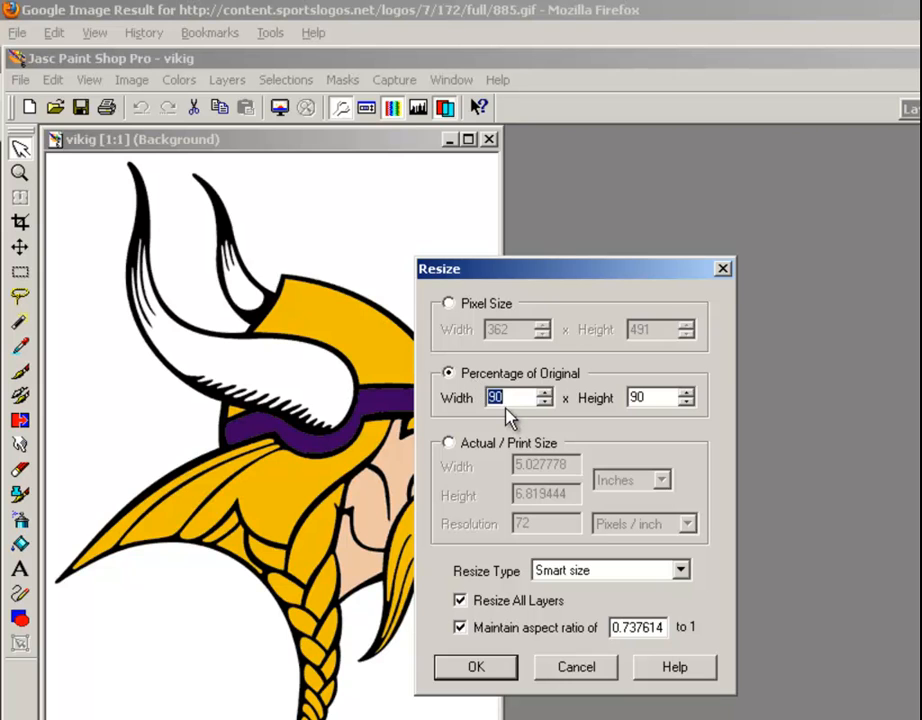
{"action": "type", "text": "50"}
{"action": "left_click", "coordinate": [477, 666]}
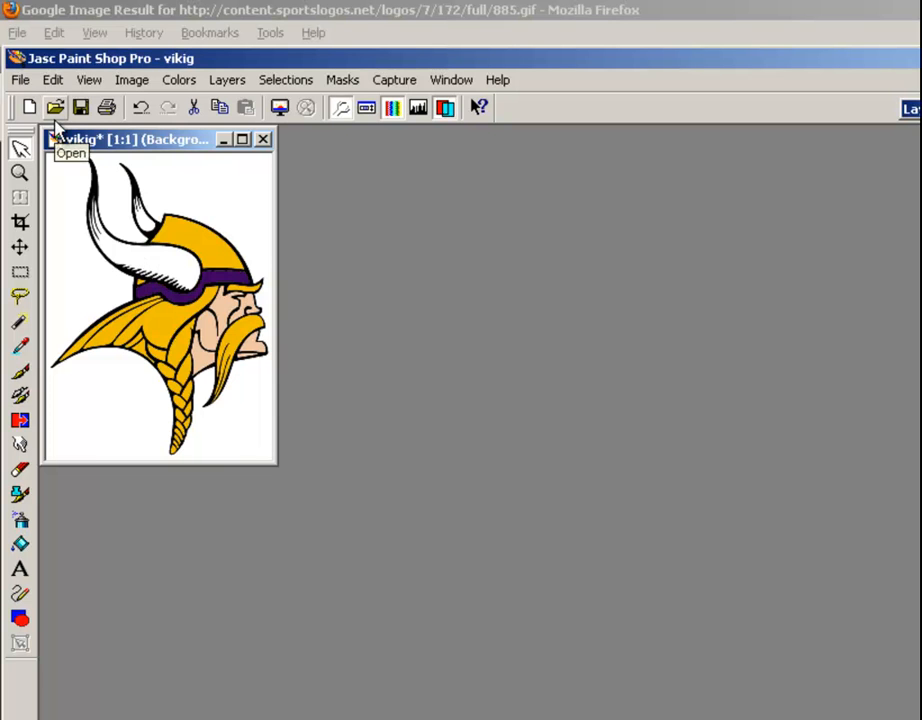
Save the reduced logo on the Desktop as a new CompuServe GIF file named vikig2
{"action": "left_click", "coordinate": [21, 82]}
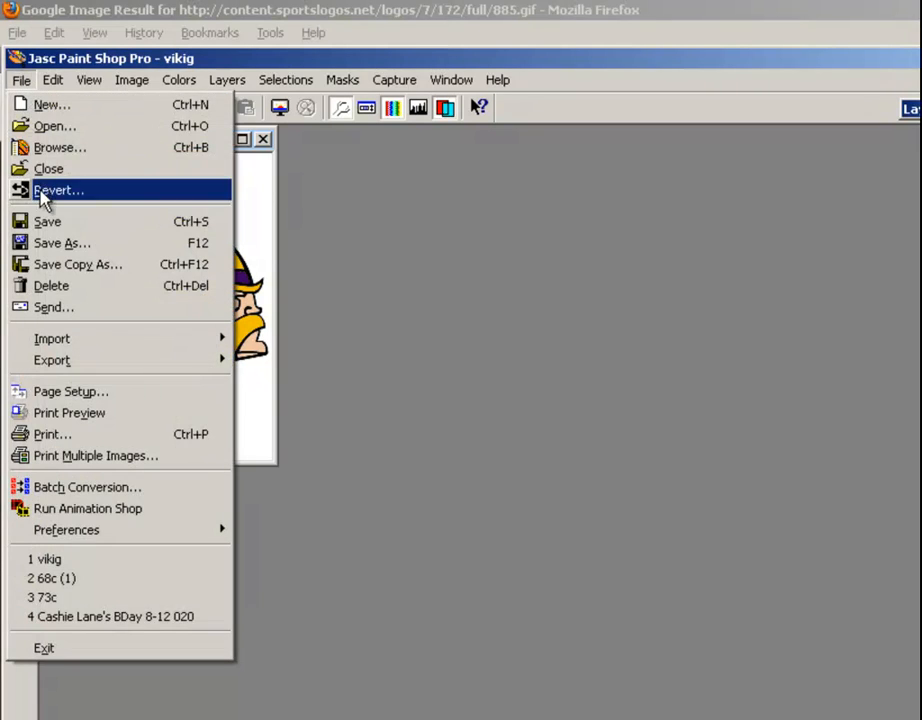
{"action": "left_click", "coordinate": [45, 250]}
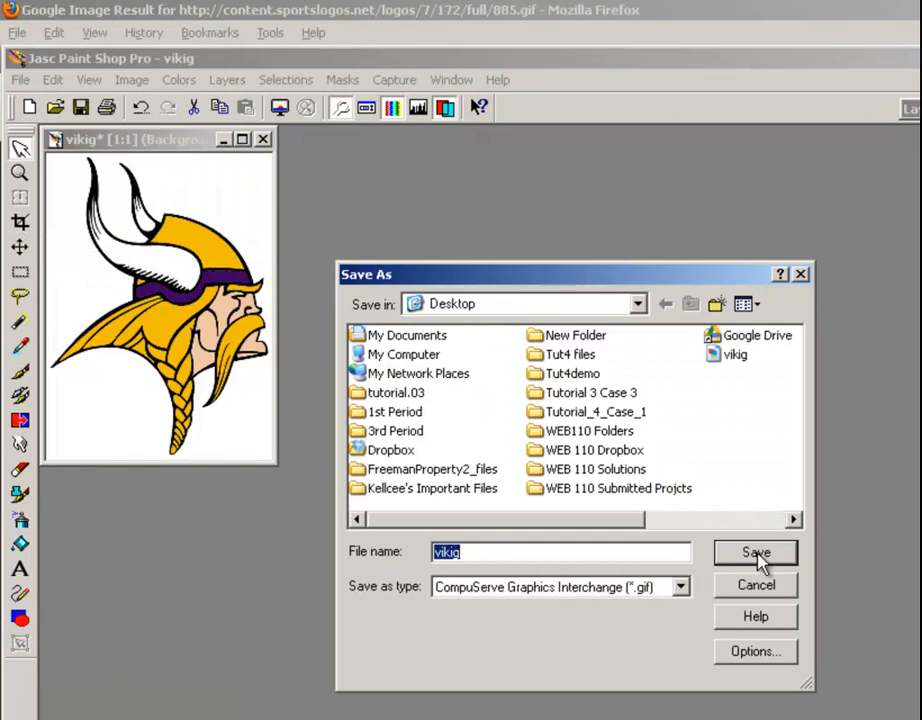
{"action": "left_click", "coordinate": [538, 549]}
{"action": "type", "text": "2"}
{"action": "left_click", "coordinate": [753, 552]}
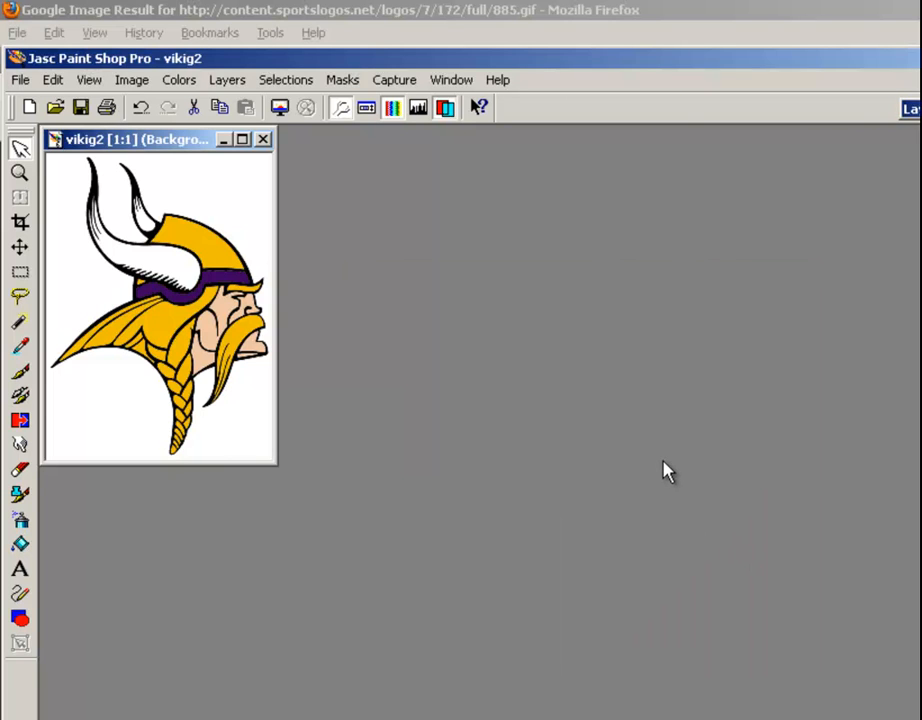
Compare the dimensions and file sizes of vikig and vikig2 on the Desktop in Windows Explorer, and close the Explorer window
{"action": "key", "text": "super+e"}
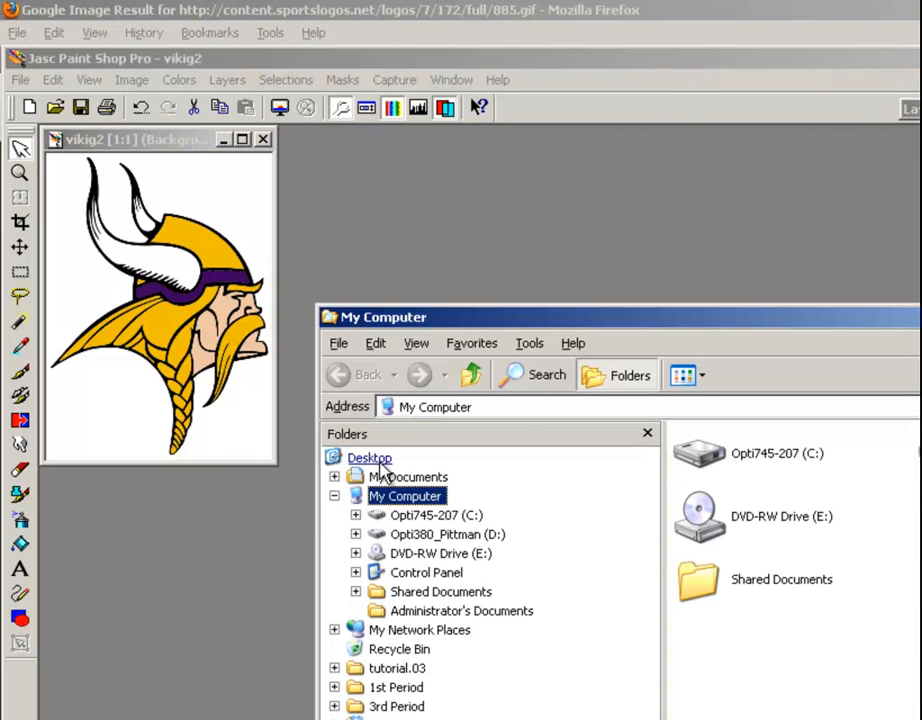
{"action": "left_click", "coordinate": [378, 462]}
{"action": "left_click_drag", "start_coordinate": [527, 323], "coordinate": [368, 188]}
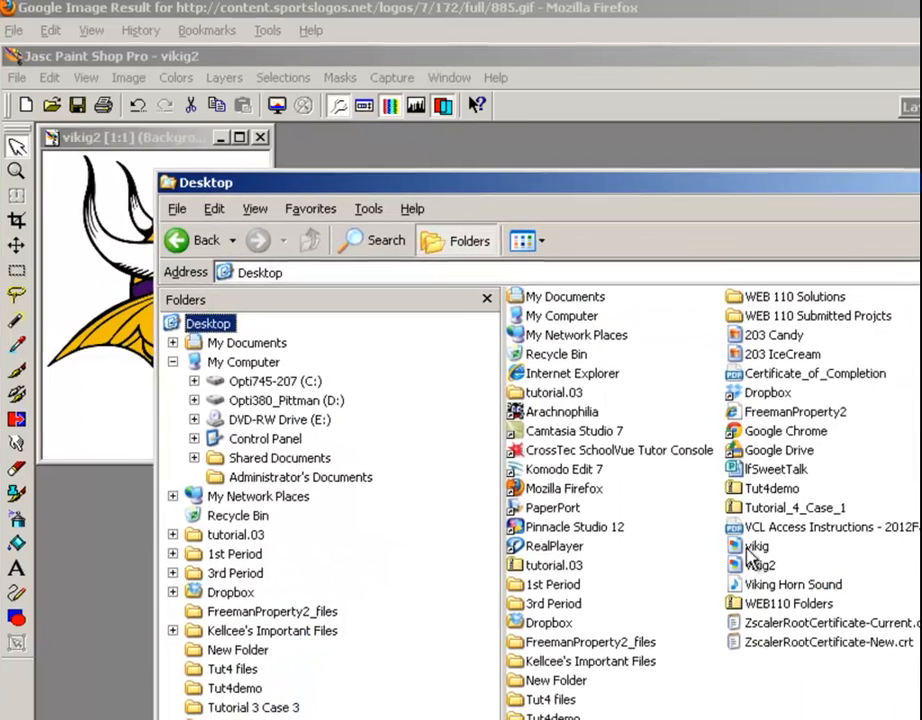
{"action": "mouse_move", "coordinate": [752, 550]}
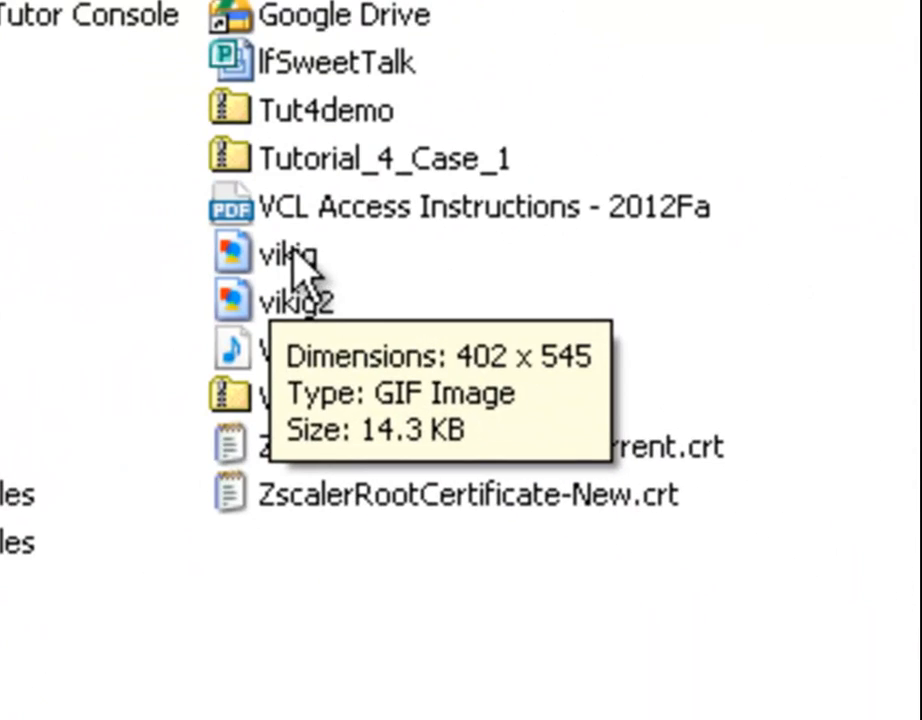
{"action": "left_click", "coordinate": [300, 302]}
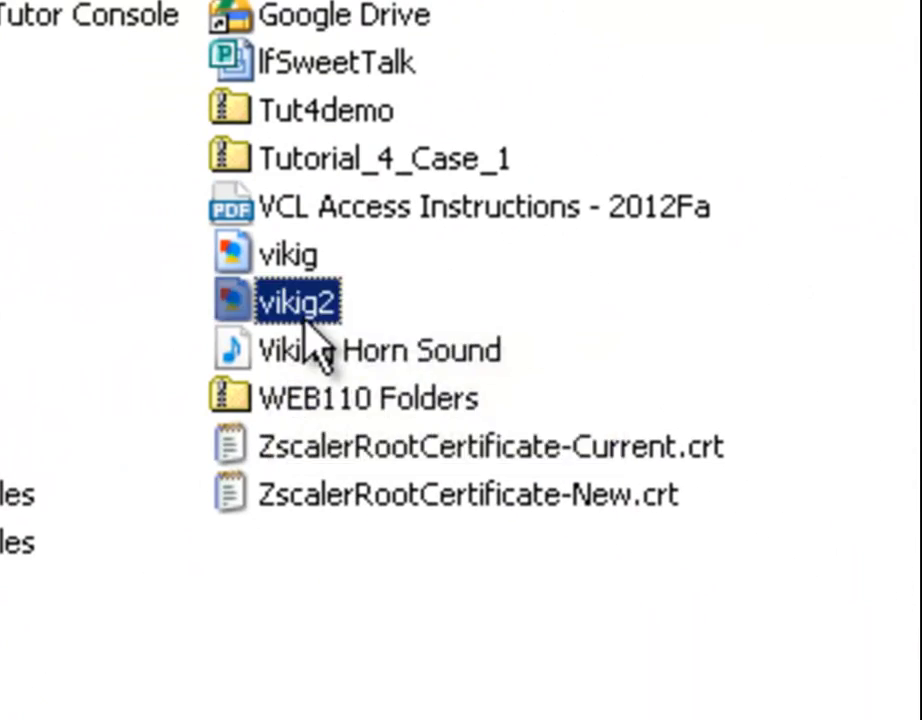
{"action": "mouse_move", "coordinate": [302, 306]}
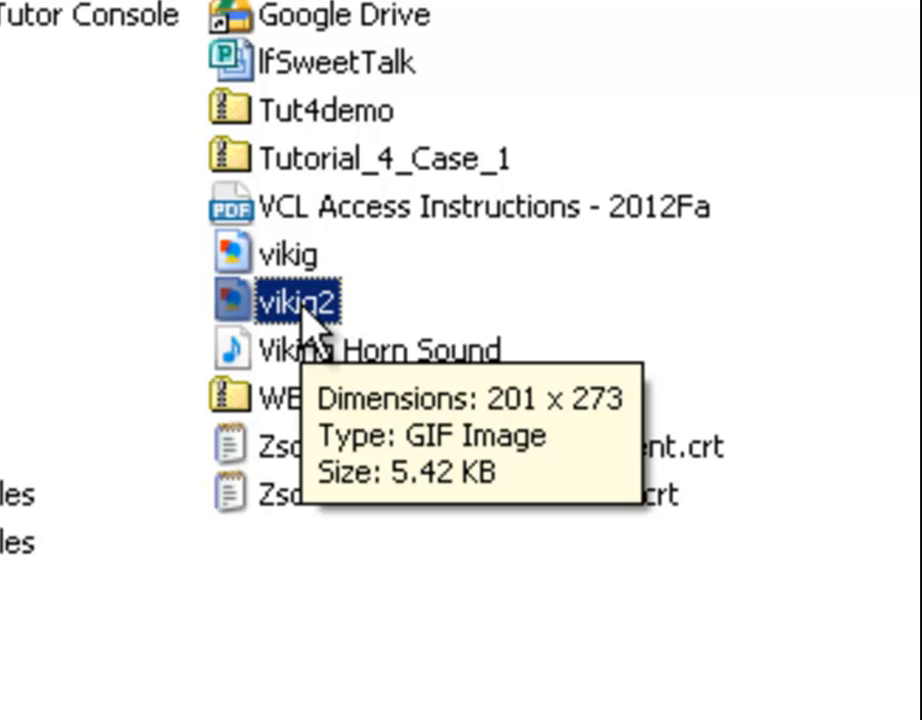
{"action": "mouse_move", "coordinate": [299, 264]}
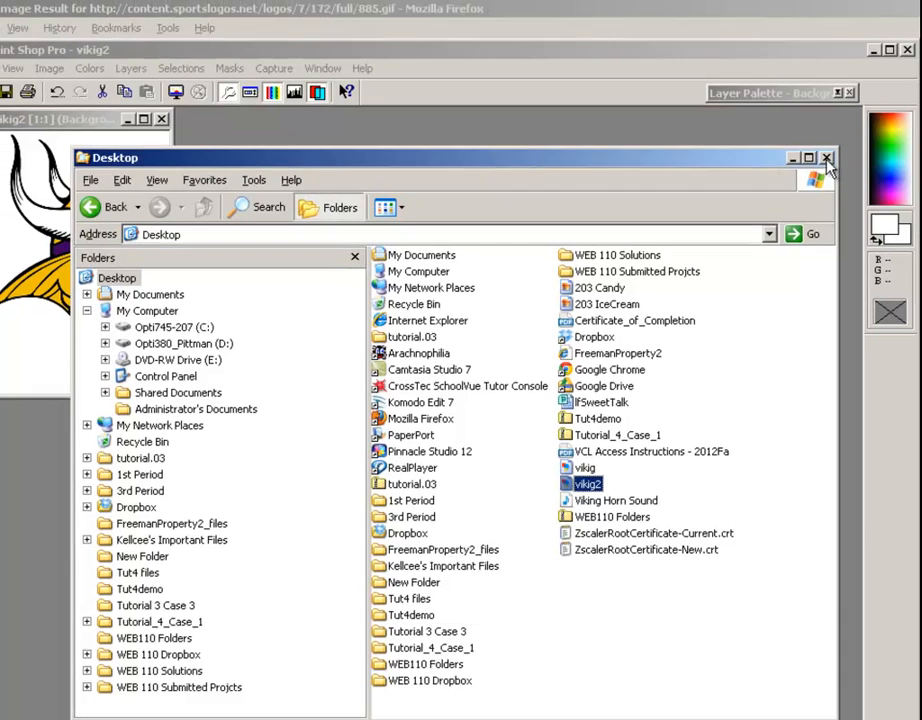
{"action": "left_click", "coordinate": [827, 159]}
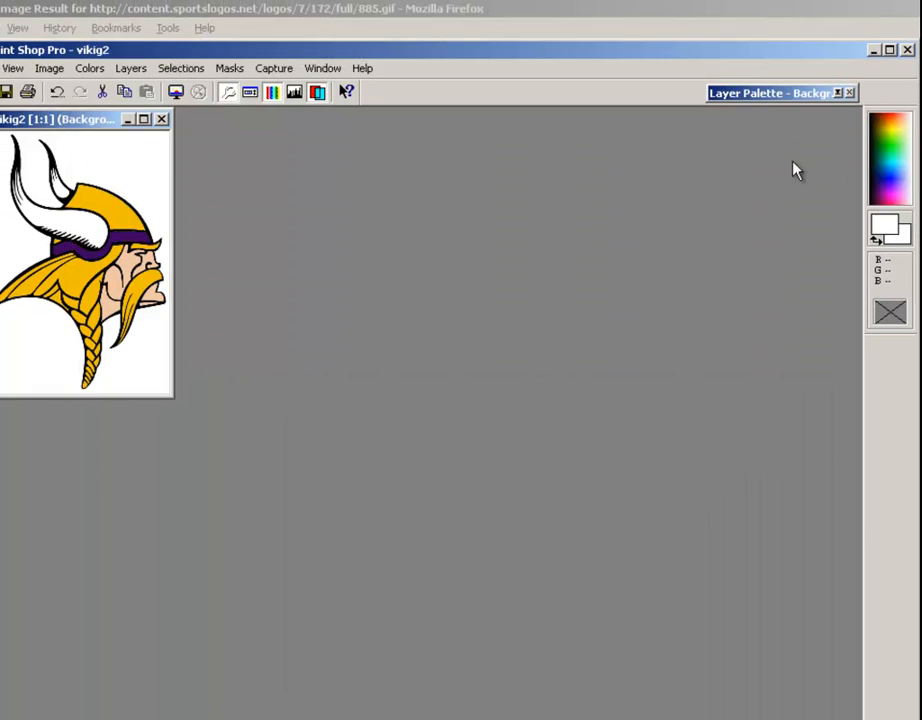
Undo the 50 percent resize and start saving the full-size logo as a separate file
{"action": "left_click", "coordinate": [57, 92]}
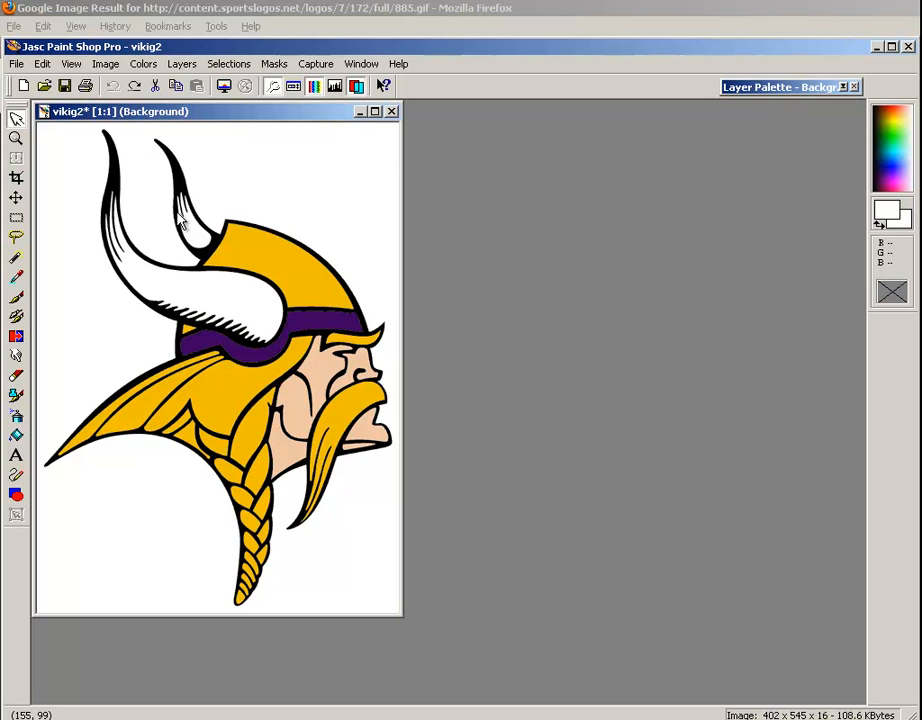
{"action": "left_click", "coordinate": [16, 64]}
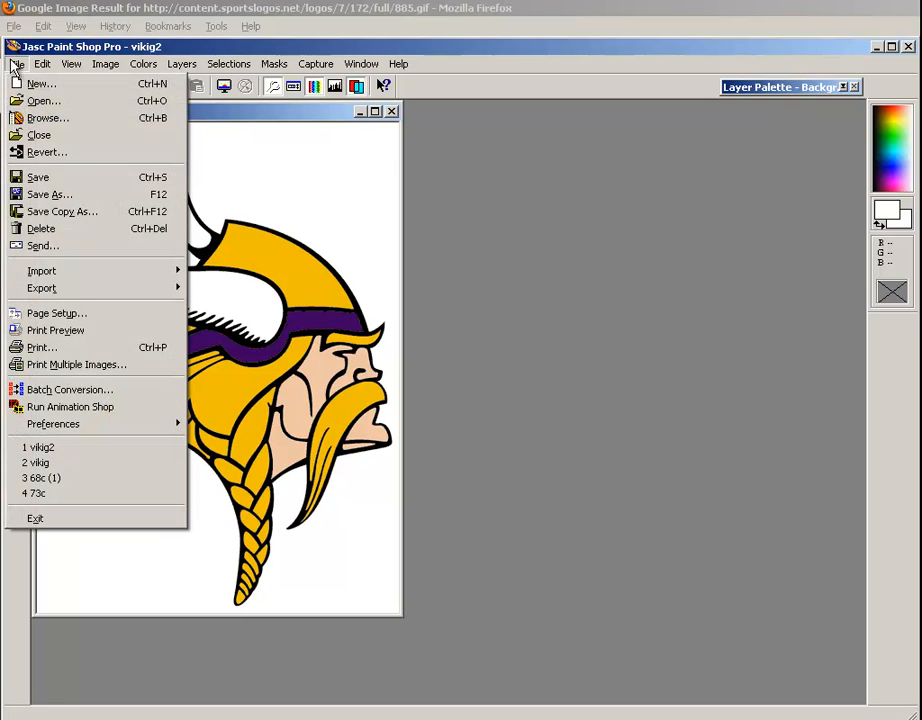
{"action": "left_click", "coordinate": [30, 195]}
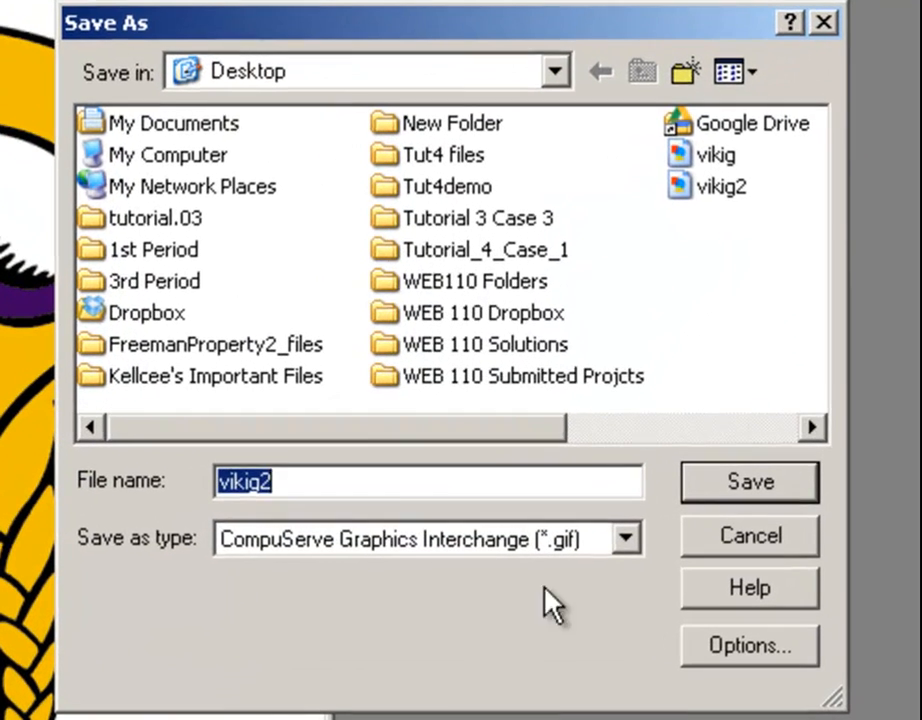
{"action": "left_click", "coordinate": [433, 443]}
{"action": "type", "text": "."}
{"action": "key", "text": "BackSpace"}
{"action": "type", "text": "jpg"}
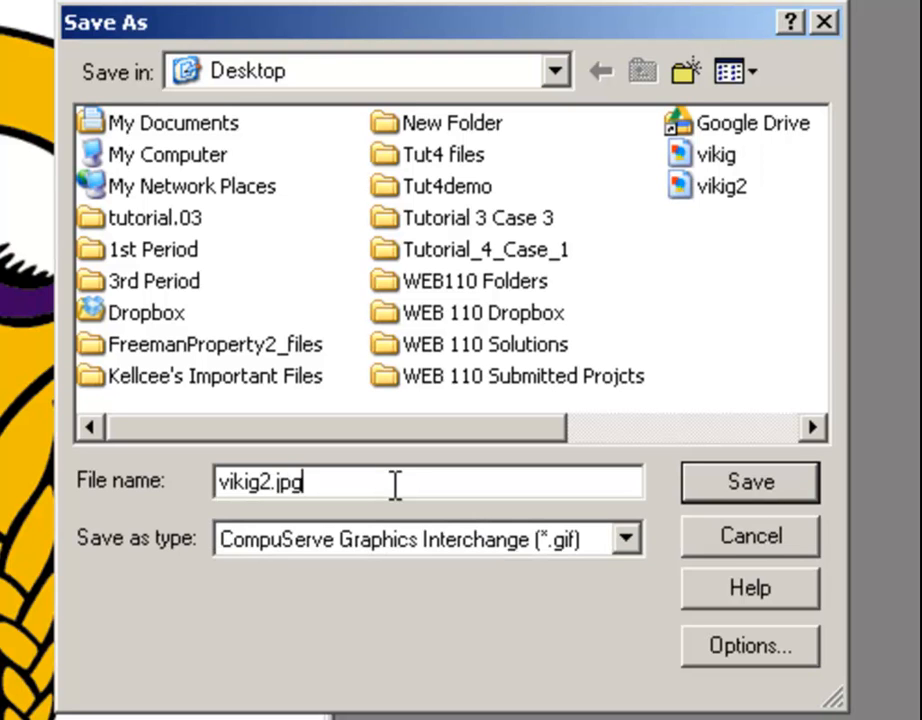
{"action": "key", "text": "BackSpace"}
{"action": "key", "text": "BackSpace"}
{"action": "key", "text": "BackSpace"}
{"action": "key", "text": "BackSpace"}
{"action": "key", "text": "Escape"}
Save the logo as vikig2.jpg in the JPEG - JFIF Compliant format, accepting the 24-bit color depth
{"action": "left_click", "coordinate": [285, 540]}
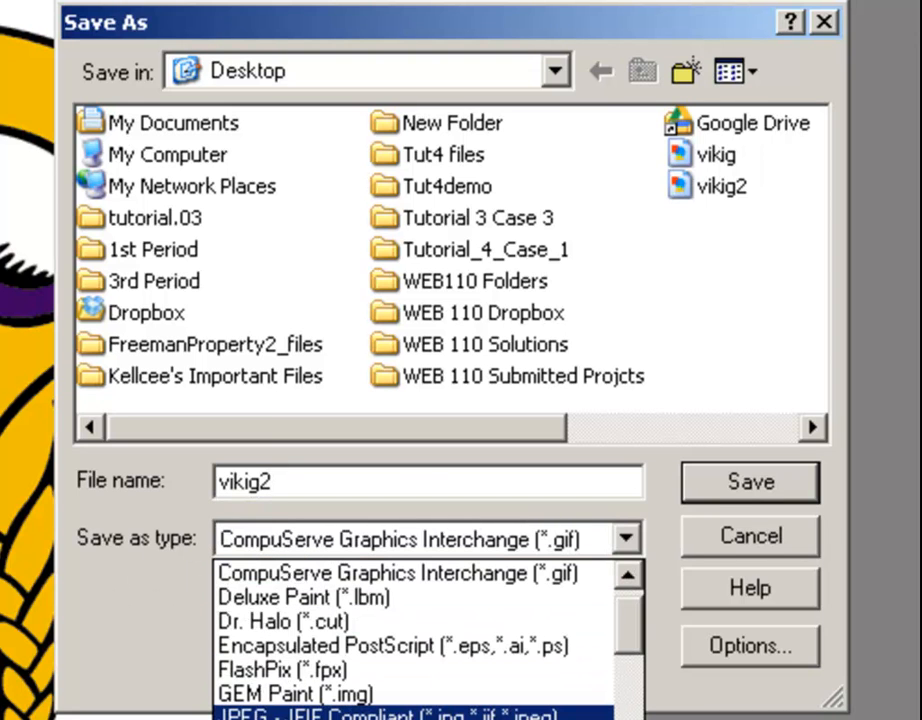
{"action": "left_click", "coordinate": [385, 714]}
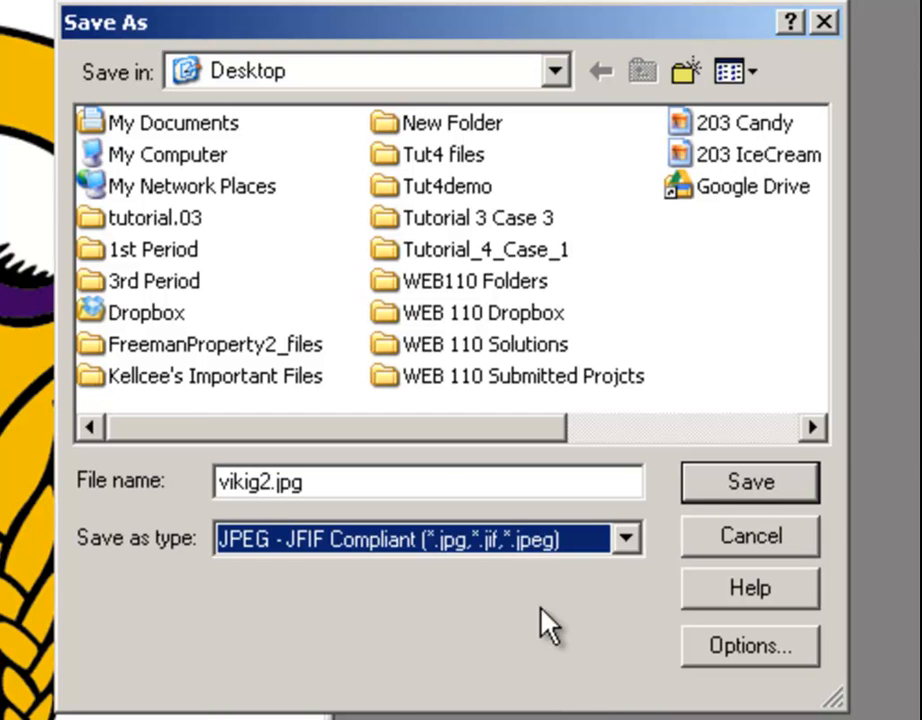
{"action": "left_click", "coordinate": [726, 489]}
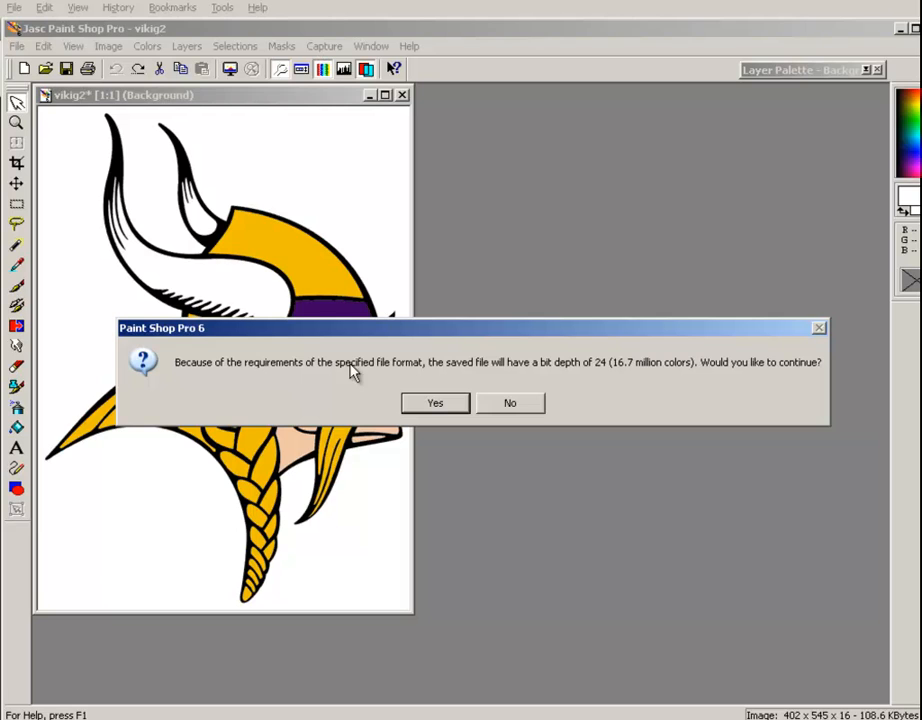
{"action": "left_click", "coordinate": [465, 403]}
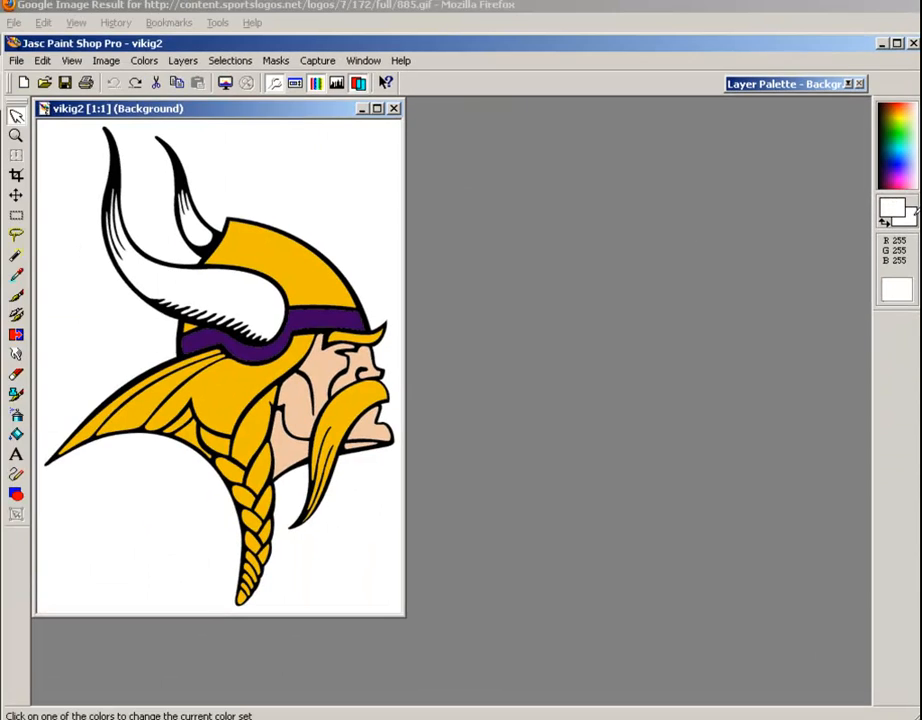
Examine the image's palette colors and sort order in the background color selector, and leave it without choosing a color
{"action": "left_click", "coordinate": [911, 214]}
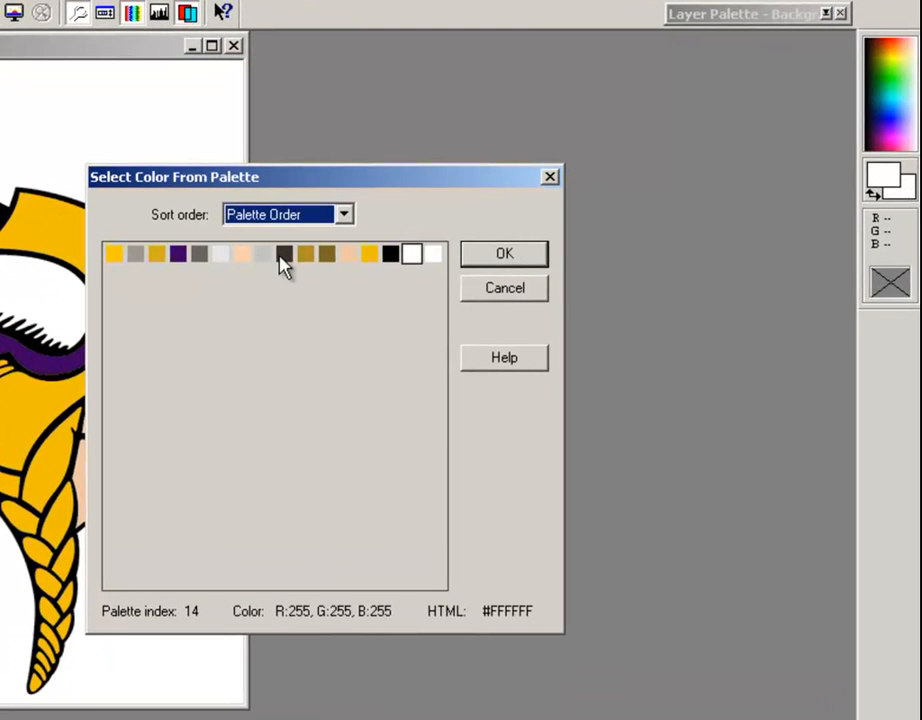
{"action": "left_click", "coordinate": [286, 210]}
{"action": "left_click", "coordinate": [286, 212]}
{"action": "left_click", "coordinate": [505, 289]}
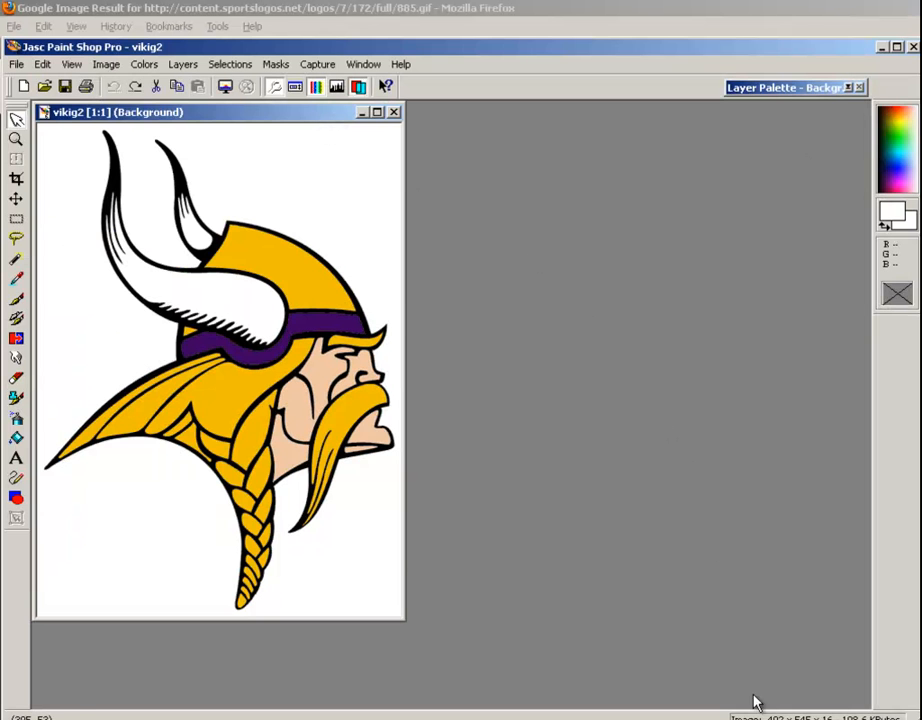
Open the photo IMG_0046 from the 101___09 folder
{"action": "key", "text": "ctrl+o"}
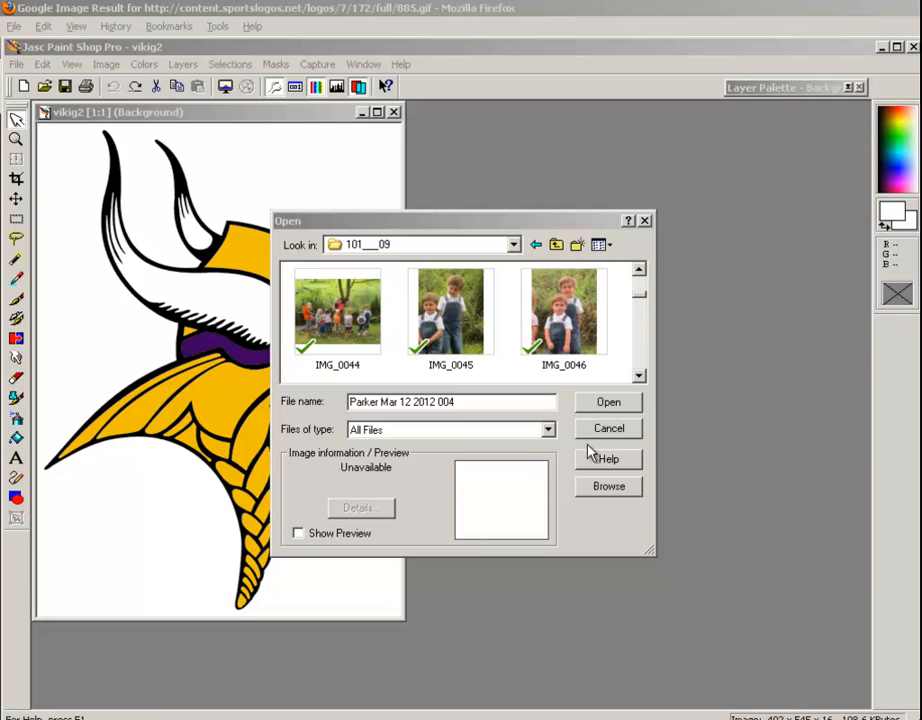
{"action": "left_click", "coordinate": [558, 318]}
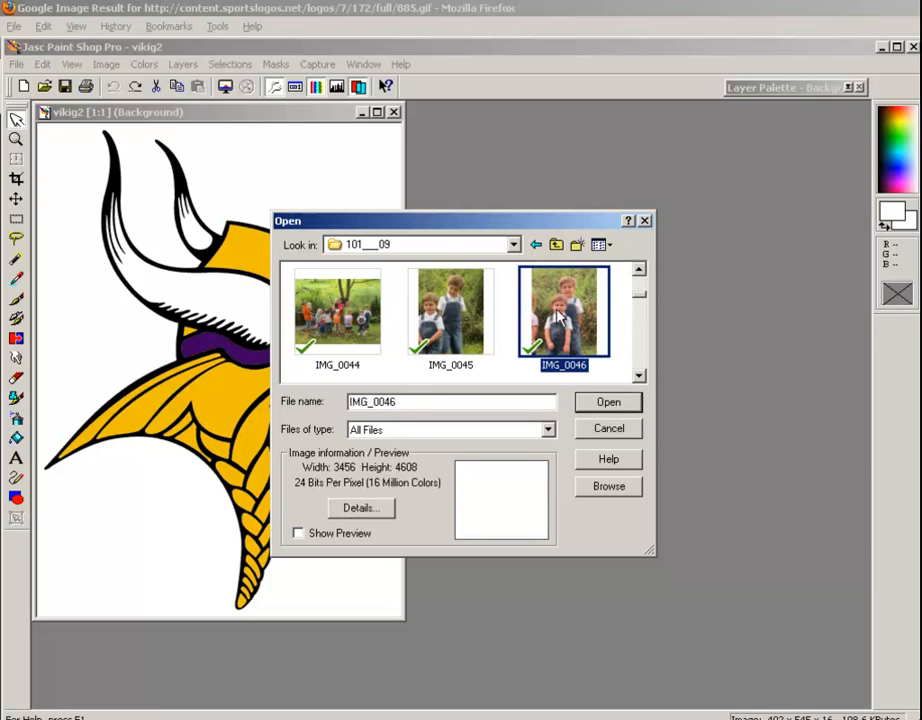
{"action": "left_click", "coordinate": [603, 405]}
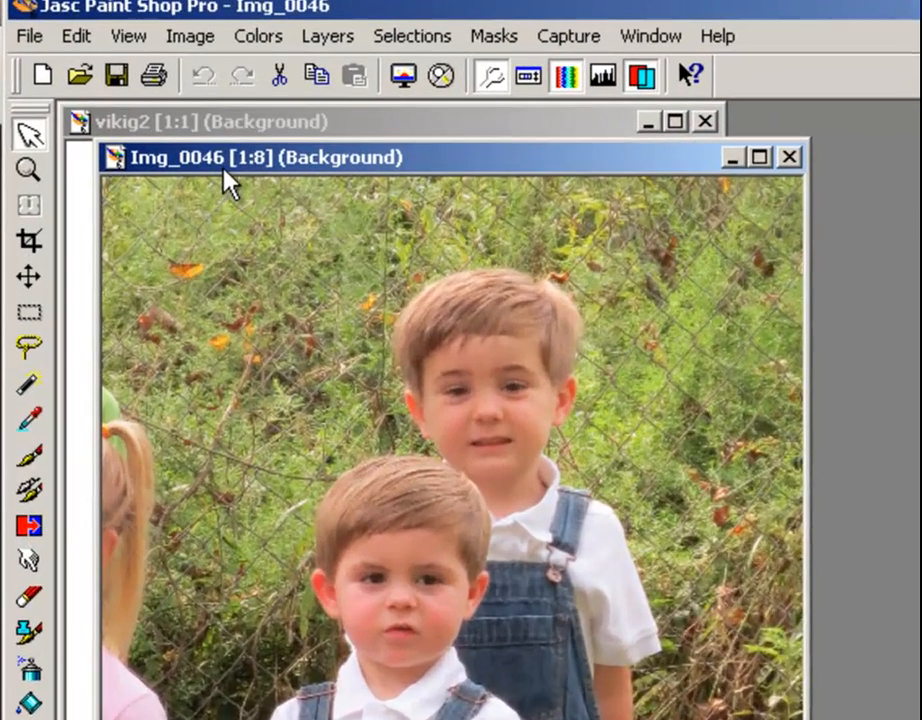
{"action": "scroll", "coordinate": [488, 541], "scroll_direction": "up", "scroll_amount": 4}
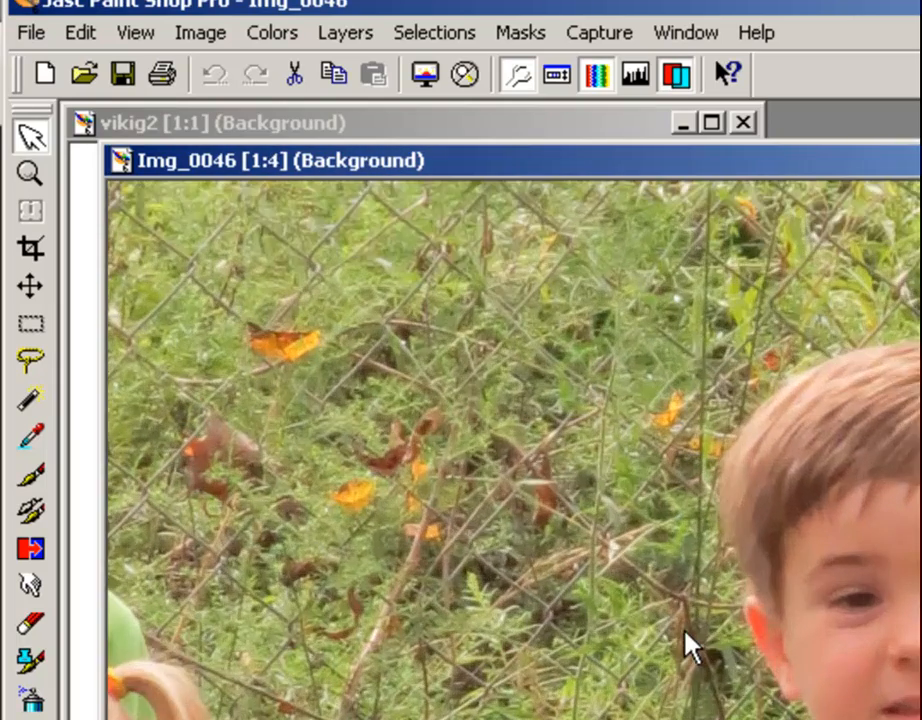
{"action": "scroll", "coordinate": [686, 634], "scroll_direction": "up", "scroll_amount": 1}
{"action": "scroll", "coordinate": [681, 612], "scroll_direction": "up", "scroll_amount": 2}
{"action": "left_click_drag", "start_coordinate": [921, 631], "coordinate": [515, 419]}
{"action": "left_click_drag", "start_coordinate": [915, 415], "coordinate": [665, 449]}
{"action": "scroll", "coordinate": [665, 455], "scroll_direction": "down", "scroll_amount": 3}
{"action": "scroll", "coordinate": [672, 478], "scroll_direction": "down", "scroll_amount": 3}
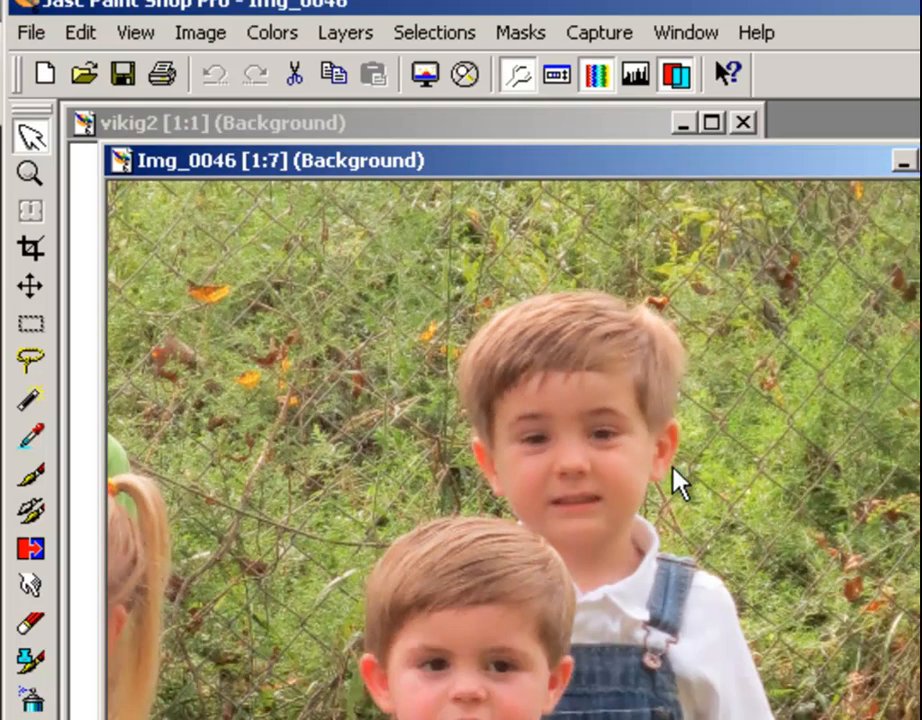
Set the foreground color to dark red #811D2B using the color wheel and shade square
{"action": "left_click", "coordinate": [921, 420]}
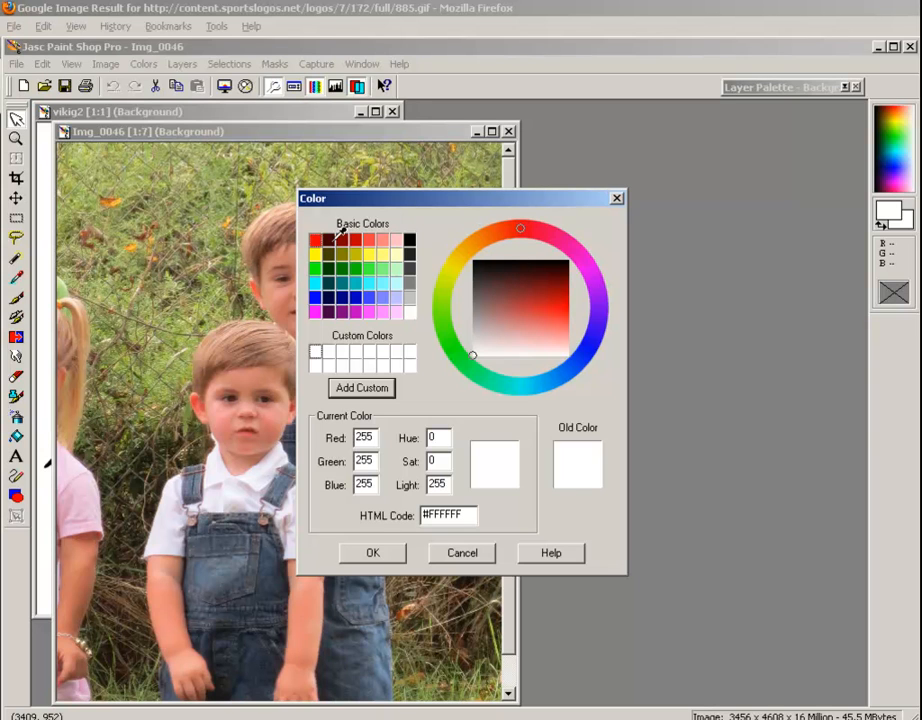
{"action": "left_click", "coordinate": [524, 276]}
{"action": "left_click", "coordinate": [545, 263]}
{"action": "left_click", "coordinate": [536, 289]}
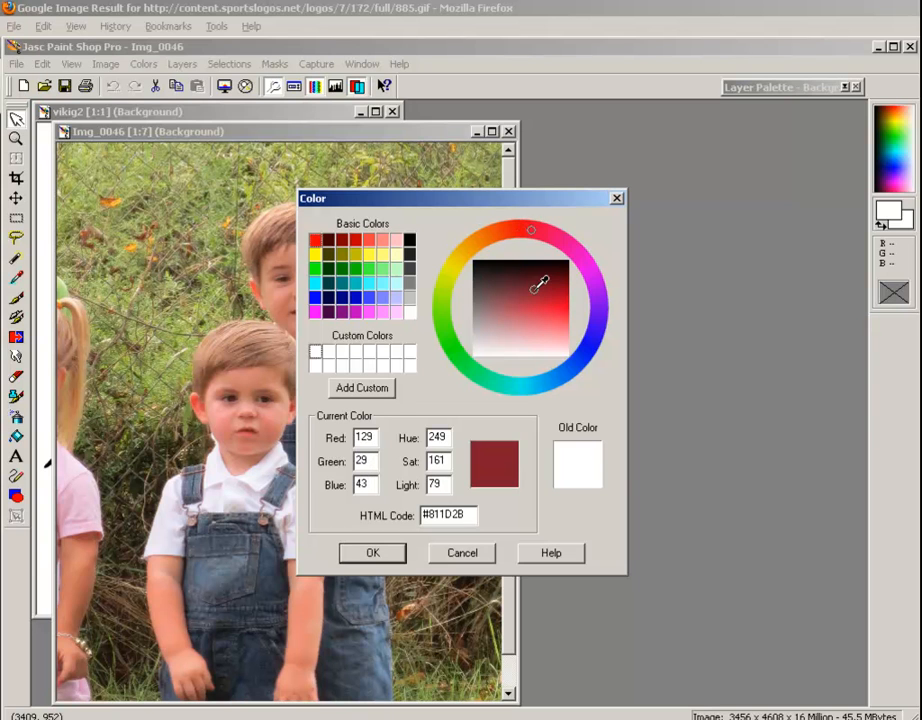
{"action": "left_click", "coordinate": [385, 552]}
Set the background color to black (#000000) from the basic colors
{"action": "left_click", "coordinate": [908, 220]}
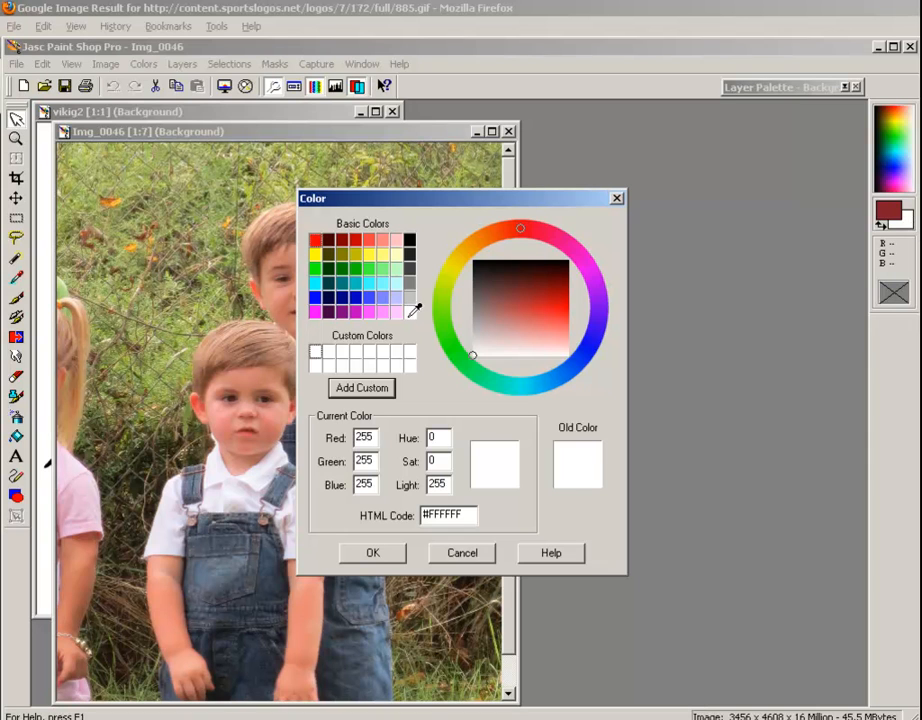
{"action": "left_click", "coordinate": [410, 241]}
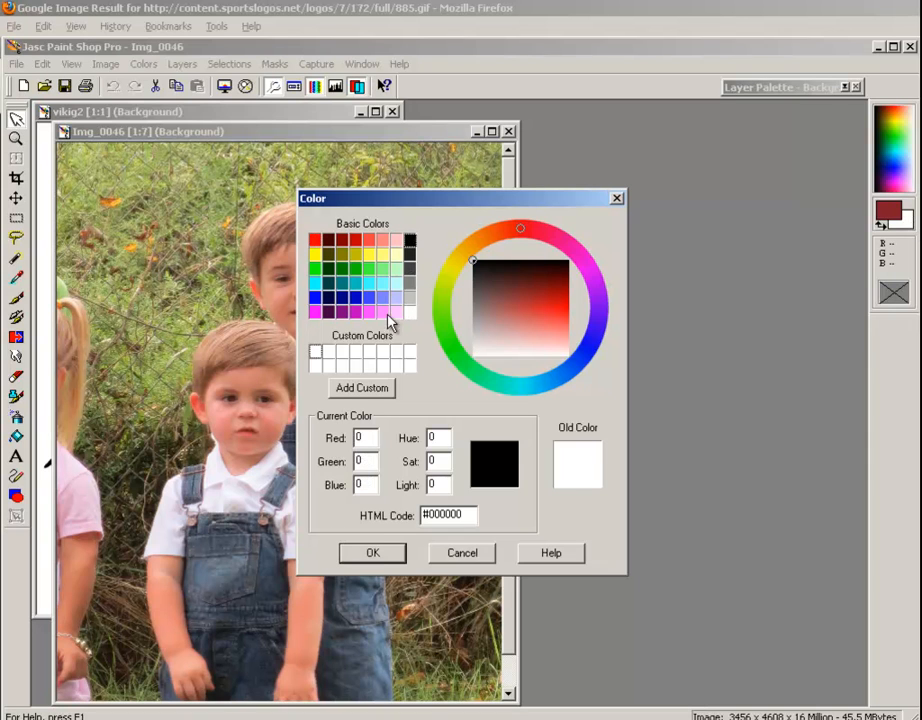
{"action": "left_click", "coordinate": [377, 552]}
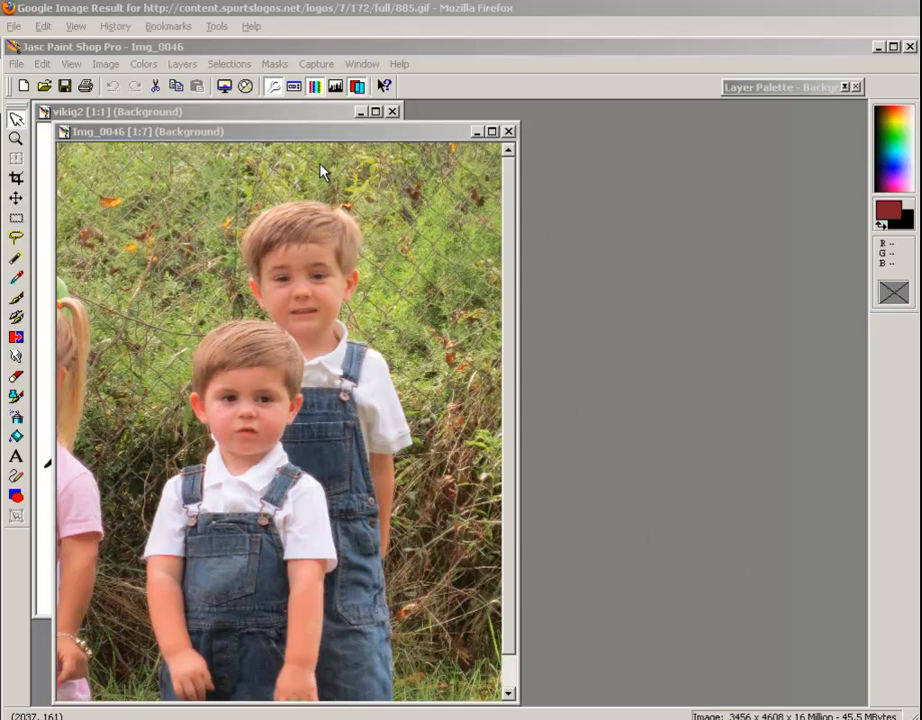
Move the Img_0046 window aside to uncover part of the vikig2 logo, and look through the layer commands
{"action": "left_click_drag", "start_coordinate": [226, 133], "coordinate": [390, 134]}
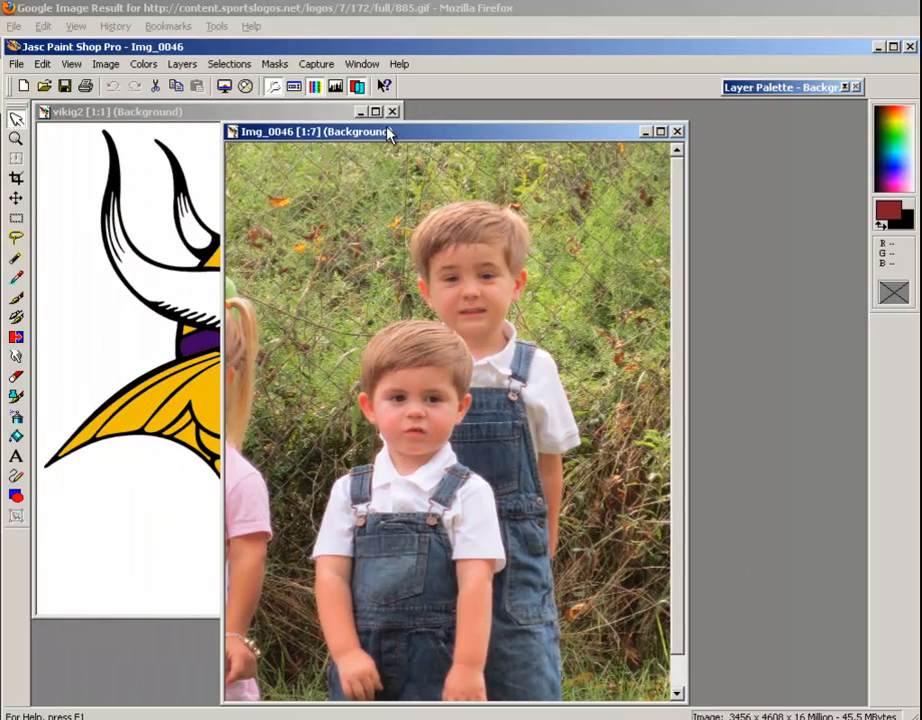
{"action": "left_click", "coordinate": [182, 64]}
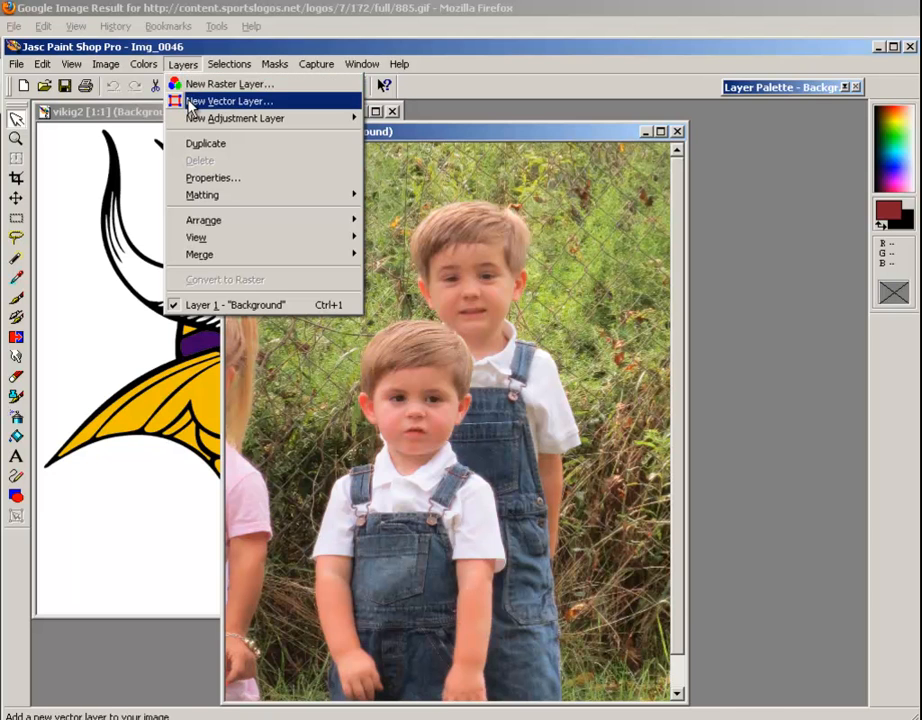
{"action": "left_click", "coordinate": [190, 101]}
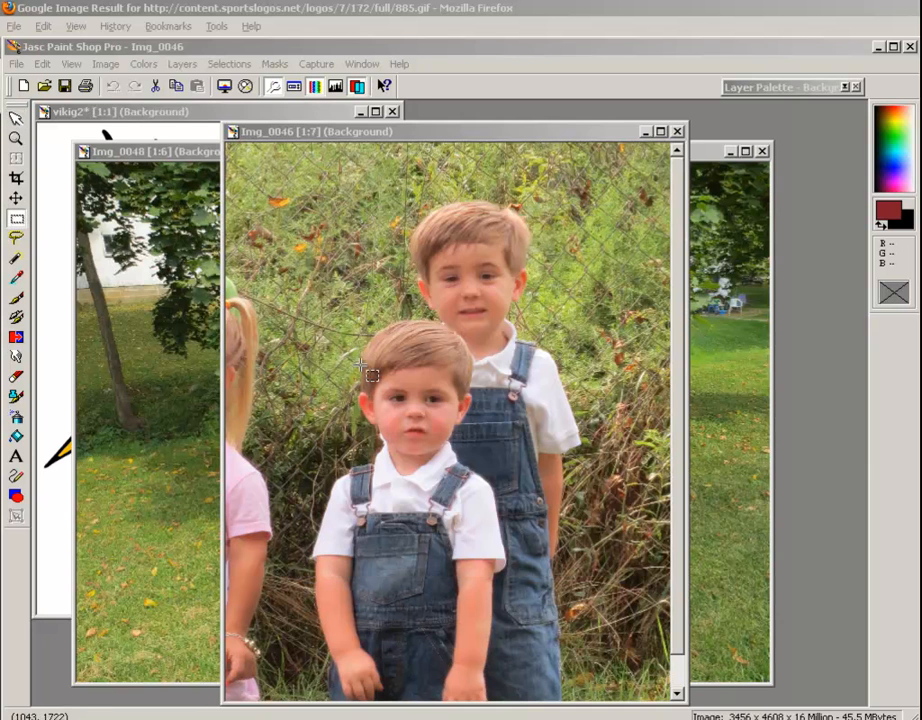
Select a rectangle around the woman and two boys in Img_0048 and copy it
{"action": "left_click", "coordinate": [707, 152]}
{"action": "left_click_drag", "start_coordinate": [362, 375], "coordinate": [546, 600]}
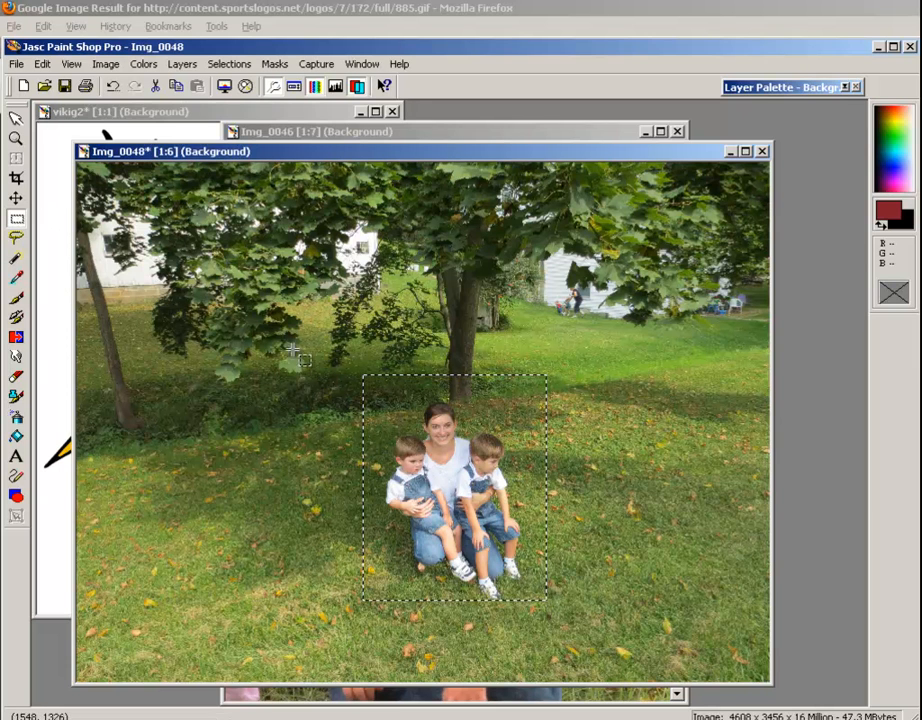
{"action": "left_click", "coordinate": [42, 63]}
{"action": "left_click", "coordinate": [62, 158]}
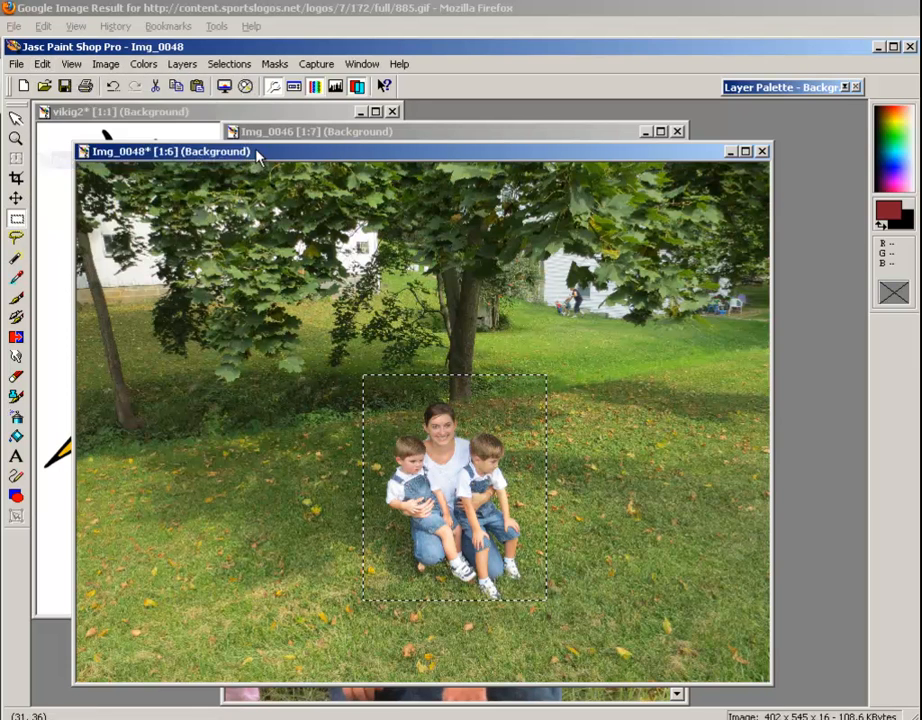
Paste the copied family group into Img_0046 as a new layer and move it to the photo's lower-right corner
{"action": "left_click", "coordinate": [230, 131]}
{"action": "left_click", "coordinate": [16, 63]}
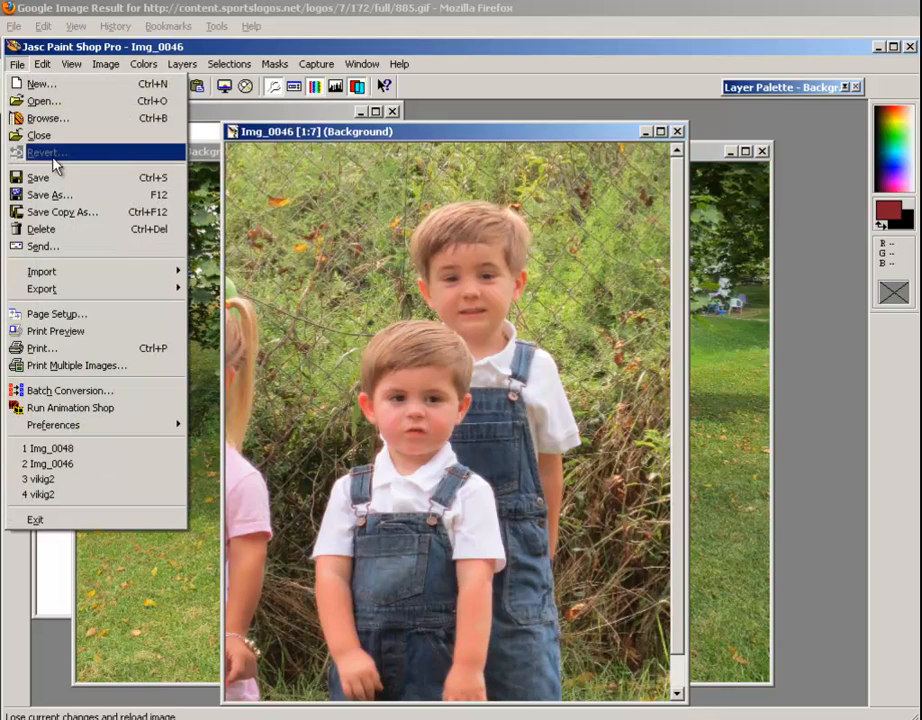
{"action": "mouse_move", "coordinate": [42, 63]}
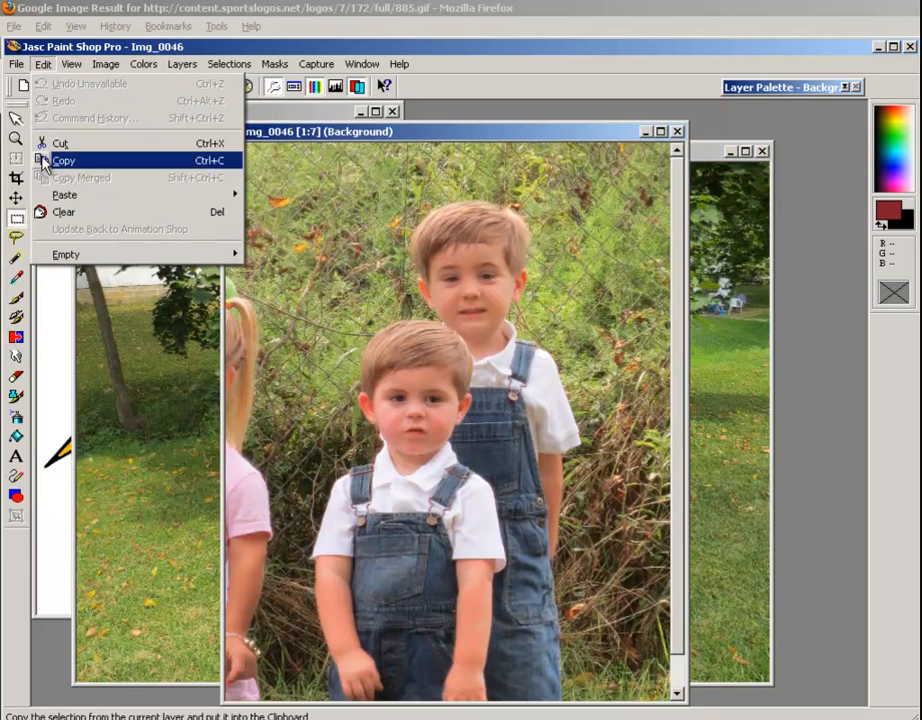
{"action": "mouse_move", "coordinate": [100, 194]}
{"action": "left_click", "coordinate": [296, 211]}
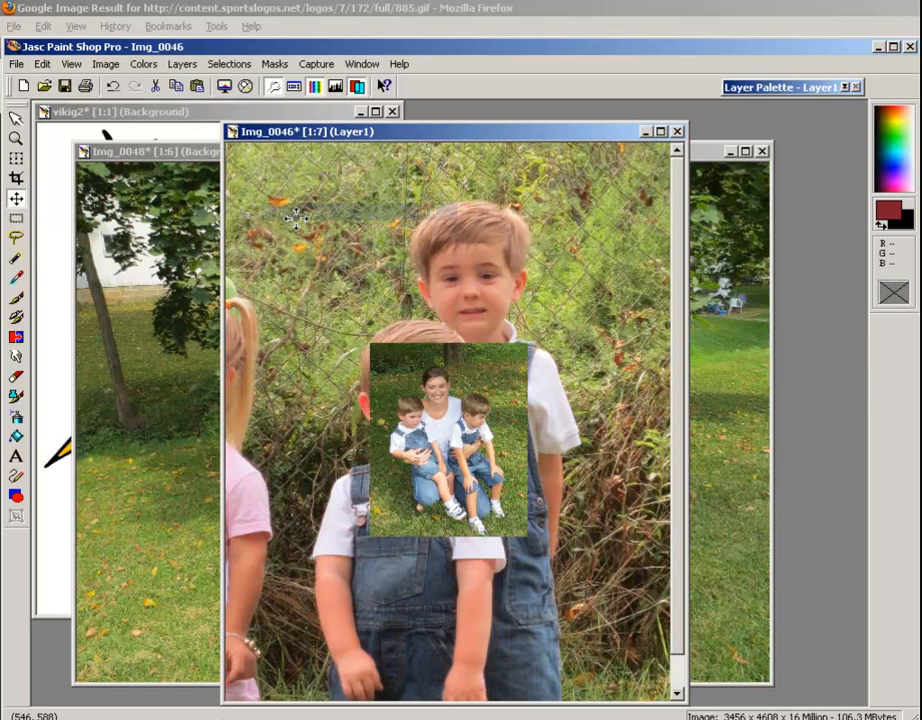
{"action": "left_click_drag", "start_coordinate": [454, 434], "coordinate": [595, 593]}
Hide and show Layer1 and the Background of Img_0046 in turn to examine the two layers
{"action": "mouse_move", "coordinate": [770, 80]}
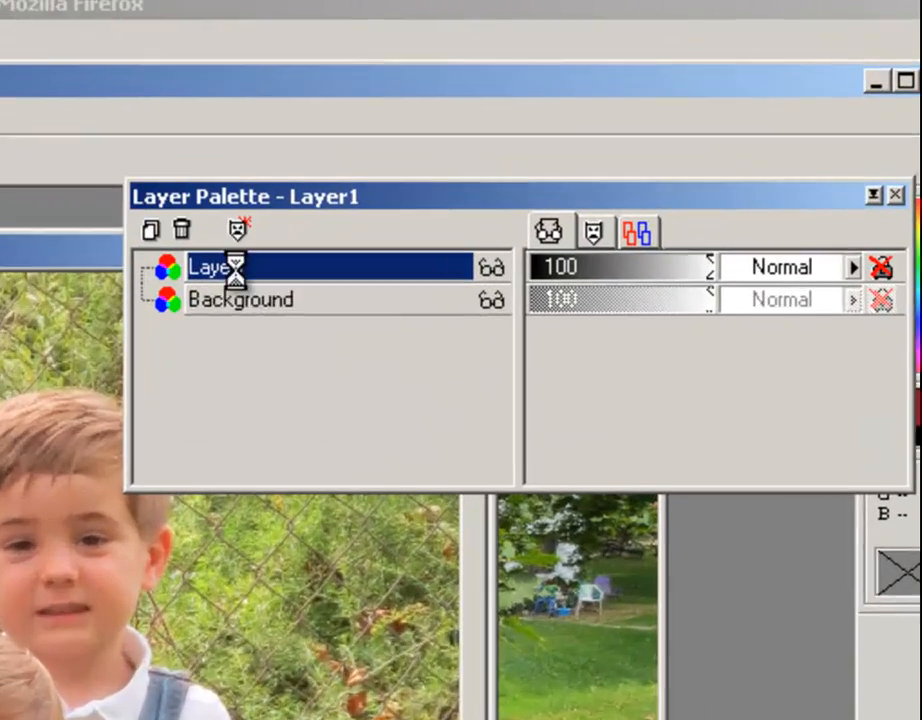
{"action": "mouse_move", "coordinate": [828, 123]}
{"action": "left_click", "coordinate": [438, 302]}
{"action": "left_click", "coordinate": [438, 302]}
{"action": "left_click", "coordinate": [438, 337]}
{"action": "left_click", "coordinate": [438, 337]}
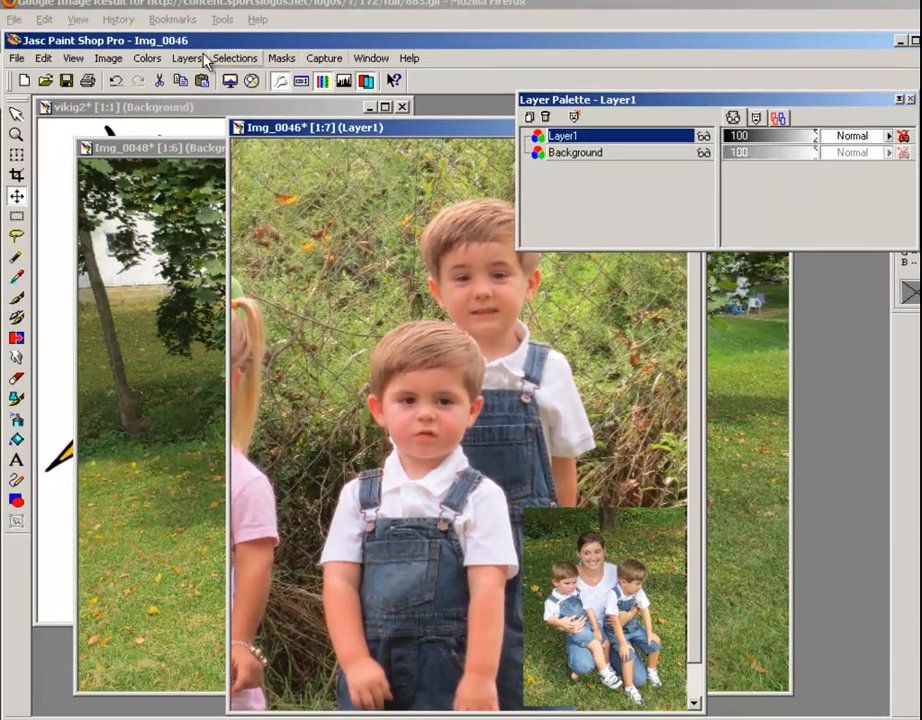
{"action": "left_click", "coordinate": [187, 59]}
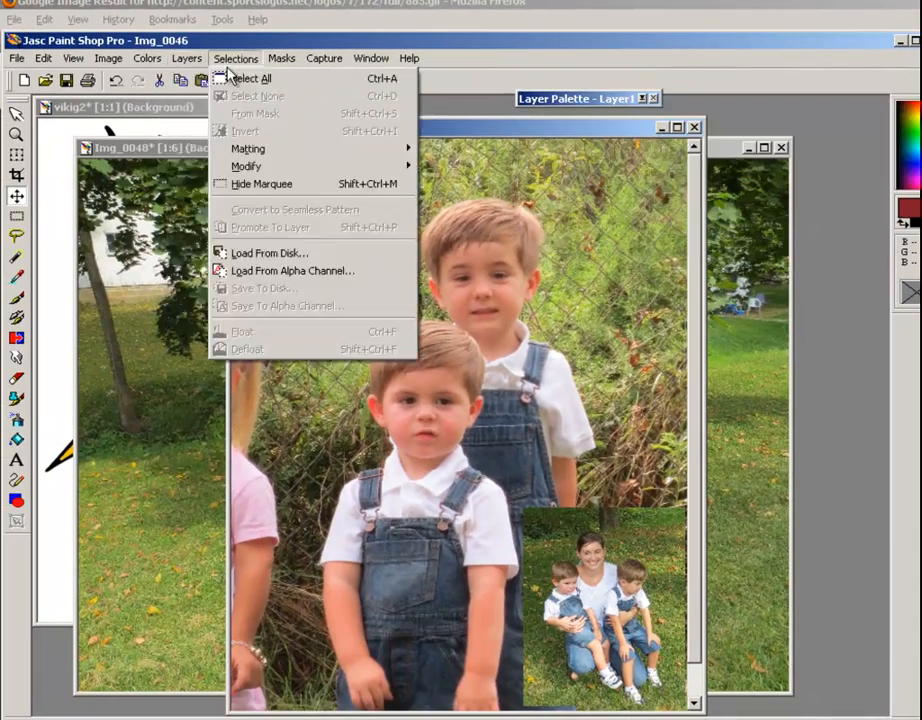
{"action": "left_click", "coordinate": [456, 135]}
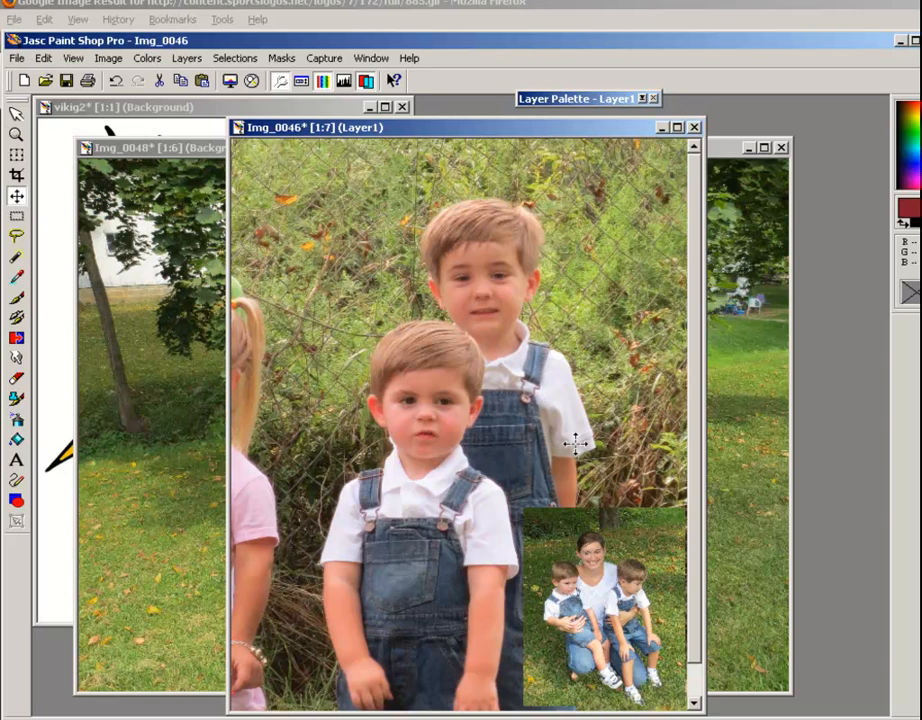
Look through the save formats for Img_0046, try Paint Shop Pro Image (*.psp), and leave without saving
{"action": "left_click", "coordinate": [14, 58]}
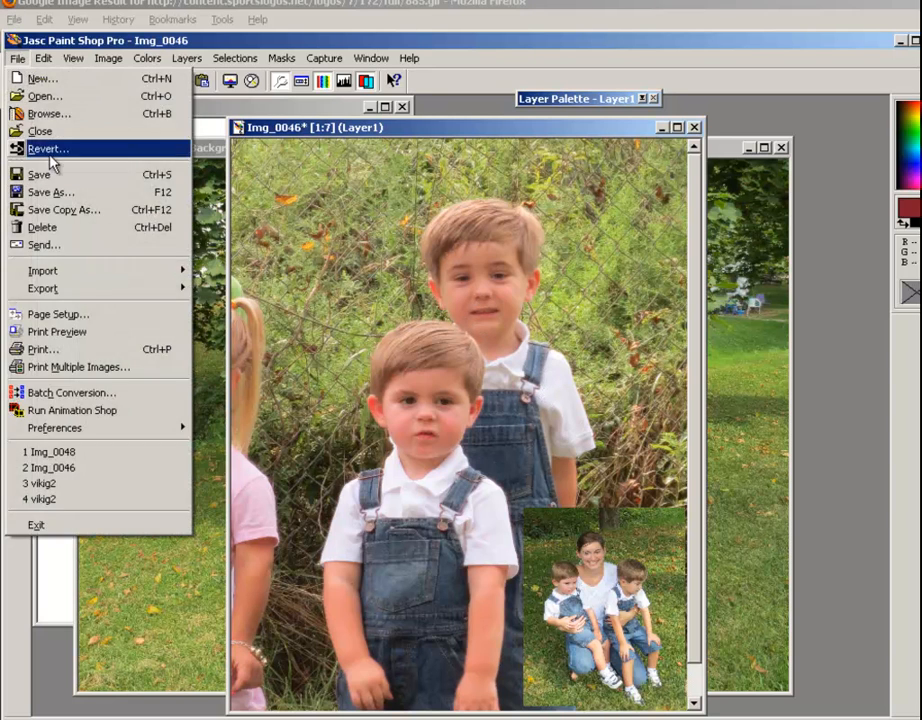
{"action": "left_click", "coordinate": [62, 192]}
{"action": "left_click", "coordinate": [564, 467]}
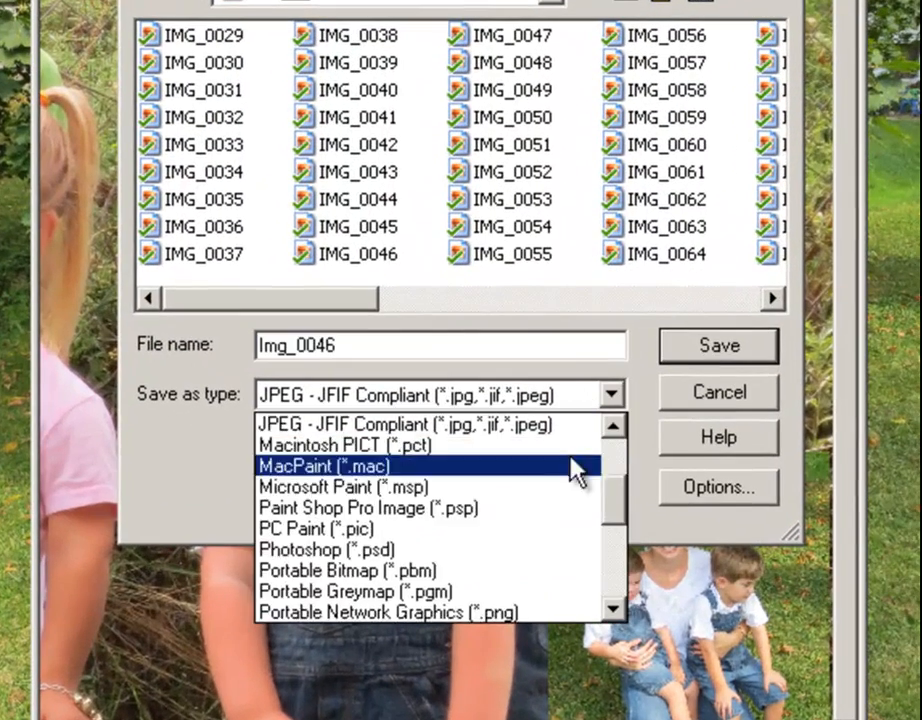
{"action": "scroll", "coordinate": [529, 556], "scroll_direction": "down", "scroll_amount": 4}
{"action": "scroll", "coordinate": [548, 580], "scroll_direction": "down", "scroll_amount": 1}
{"action": "scroll", "coordinate": [520, 560], "scroll_direction": "up", "scroll_amount": 6}
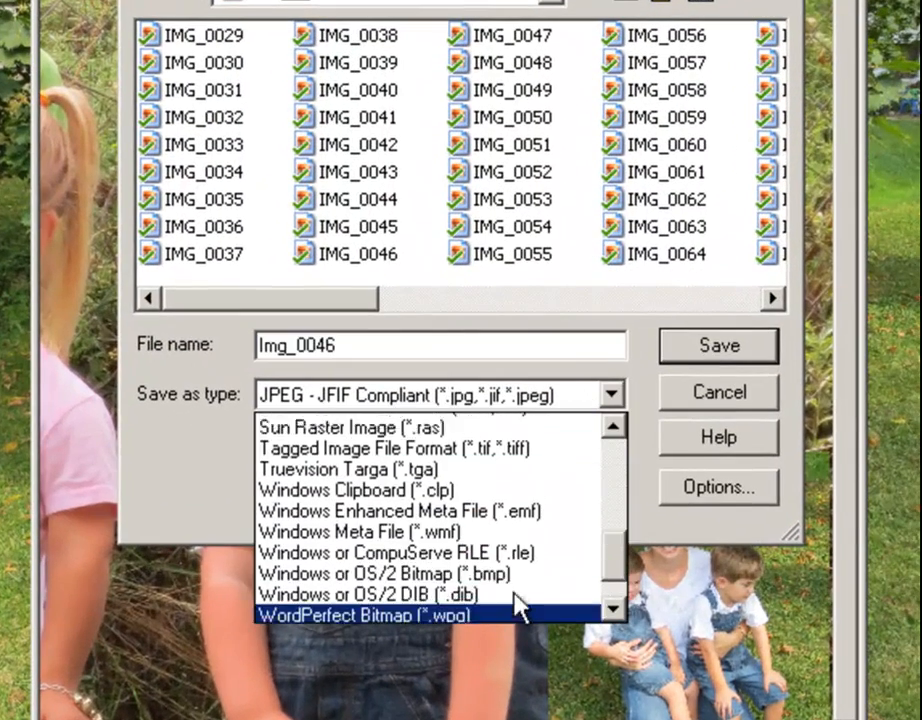
{"action": "scroll", "coordinate": [490, 605], "scroll_direction": "up", "scroll_amount": 1}
{"action": "scroll", "coordinate": [490, 600], "scroll_direction": "down", "scroll_amount": 1}
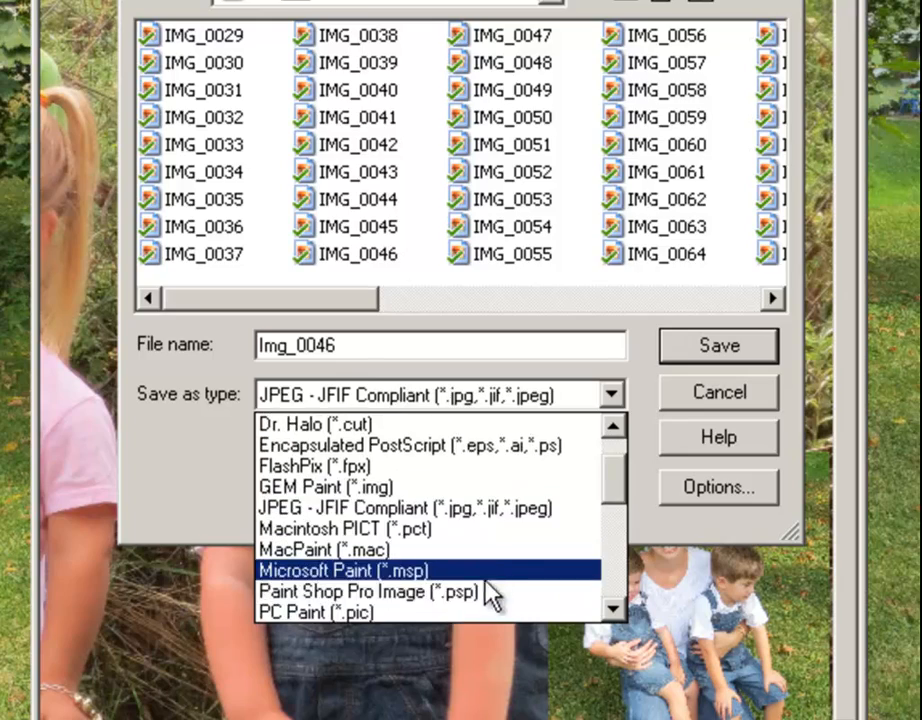
{"action": "left_click", "coordinate": [490, 597]}
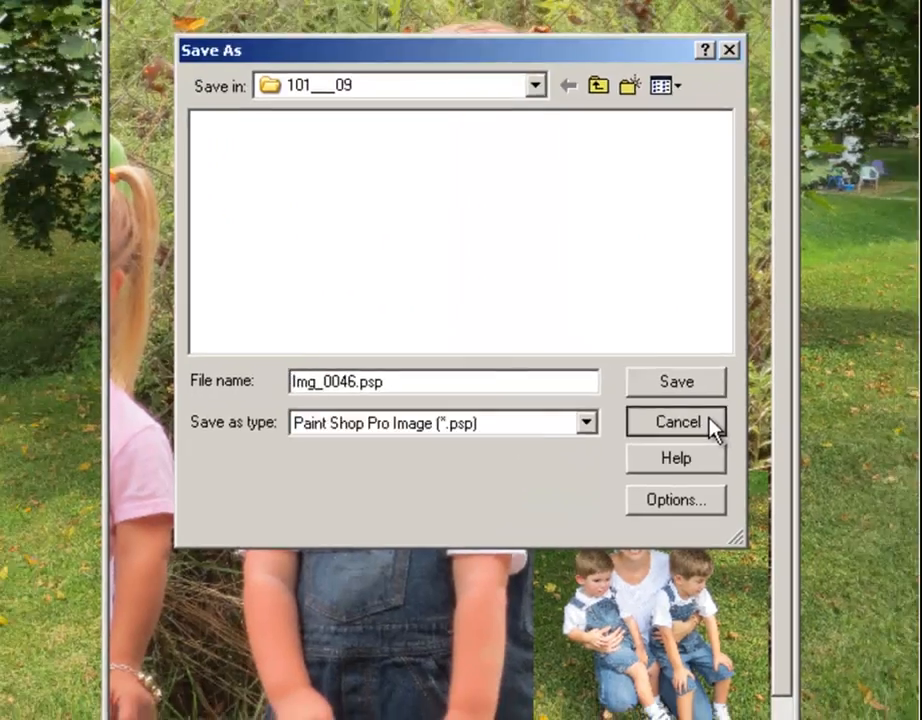
{"action": "left_click", "coordinate": [719, 391]}
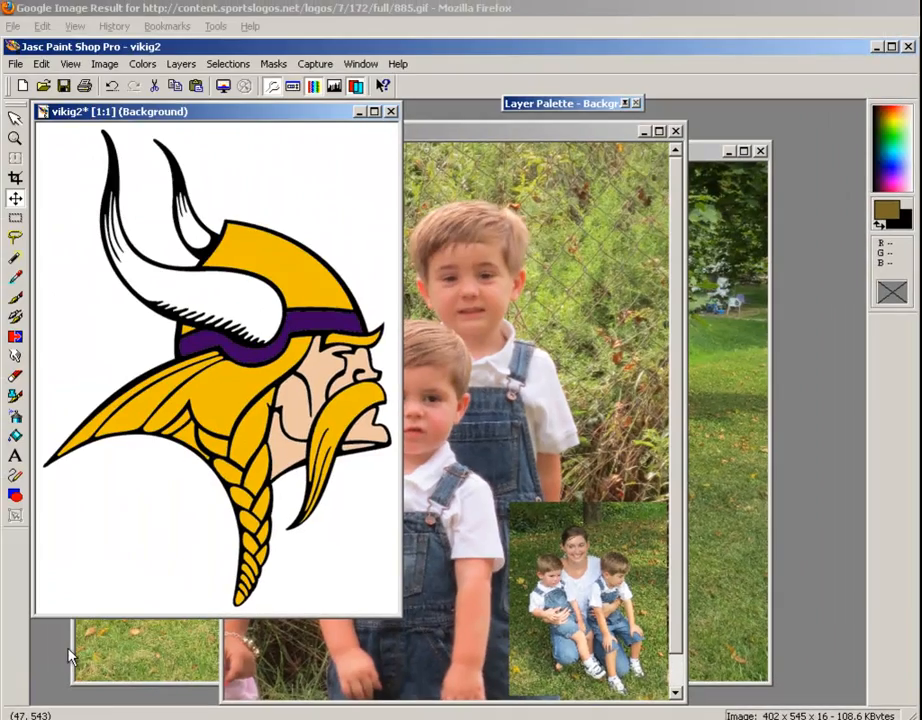
Bring the layered Img_0046 photo in front of the vikig2 logo
{"action": "left_click", "coordinate": [471, 136]}
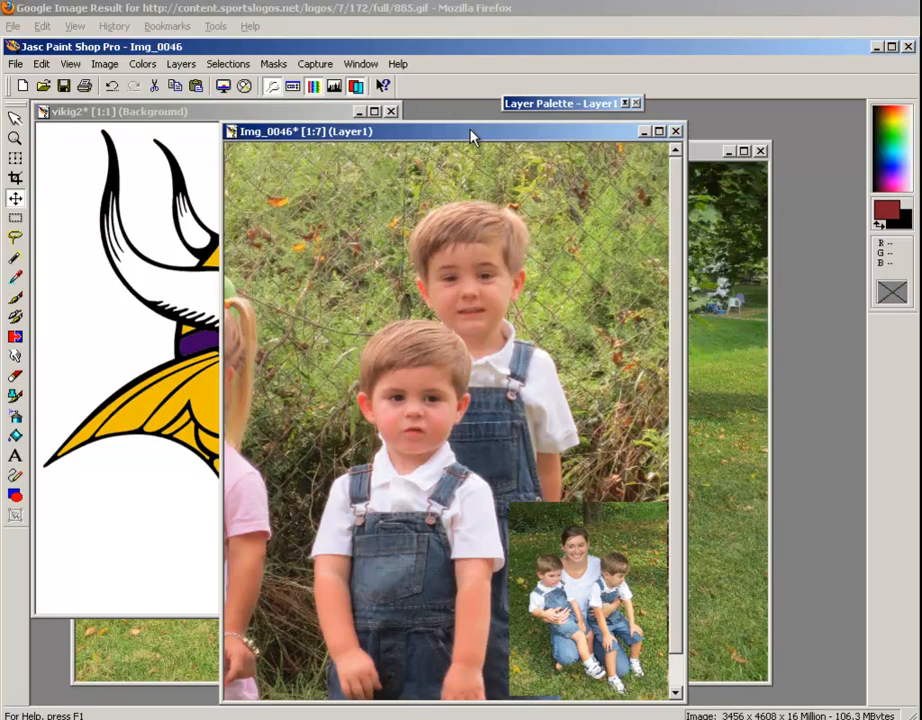